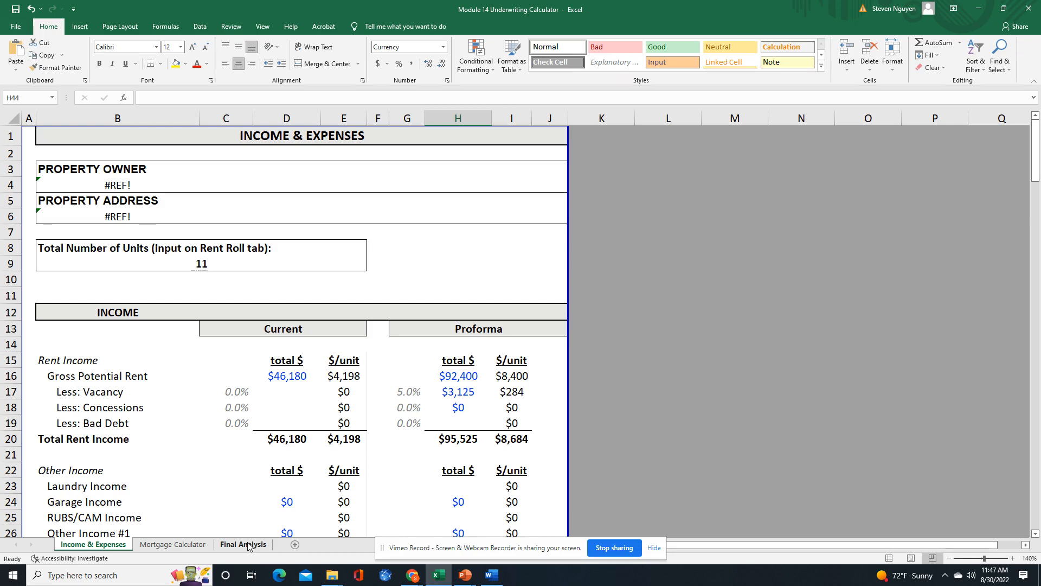
# - Review the property owner, property address and total number of units cells on the Income & Expenses sheet
pyautogui.click(182, 182)
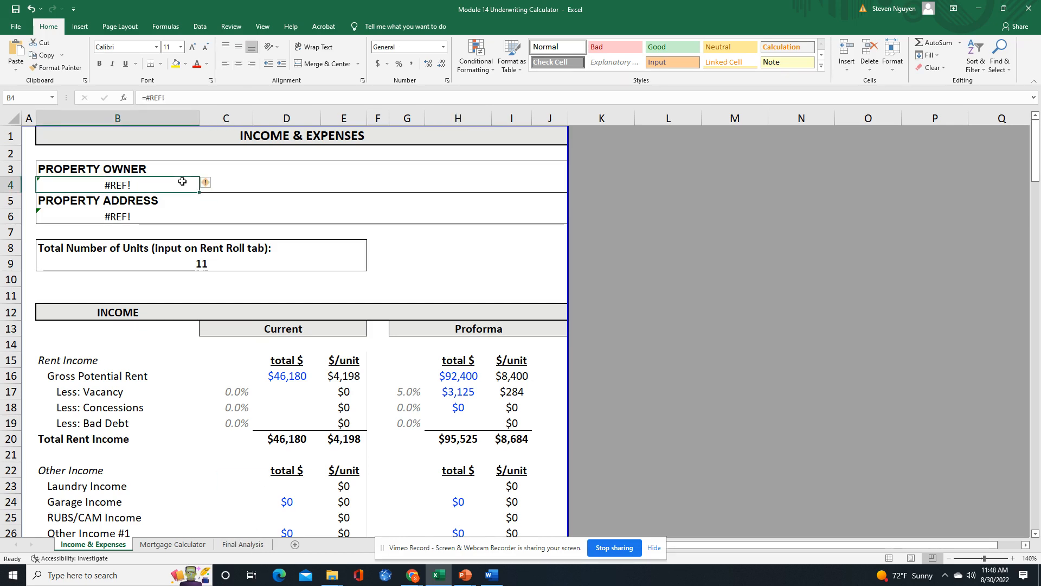
pyautogui.click(161, 222)
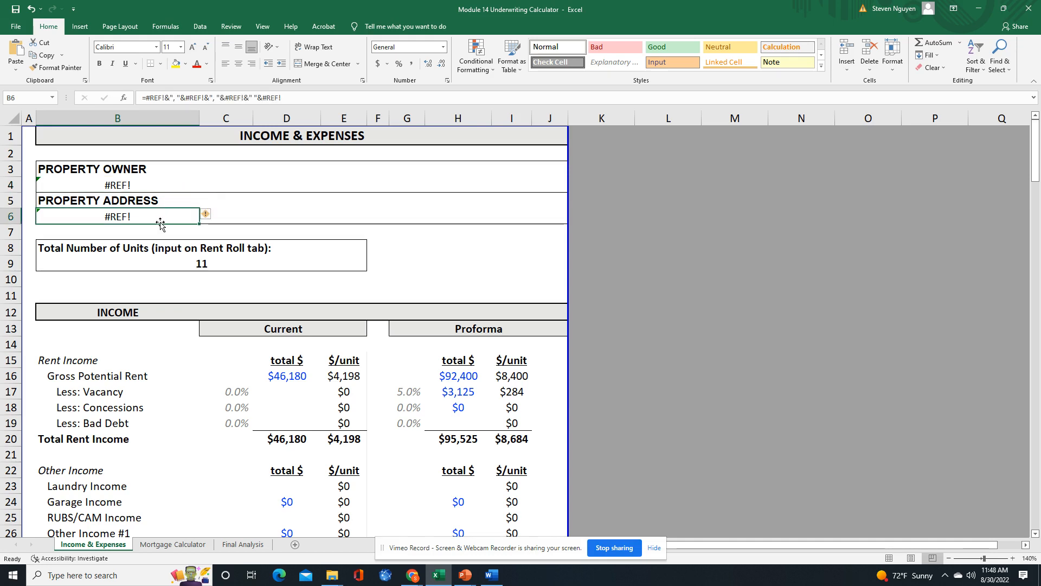
pyautogui.click(206, 270)
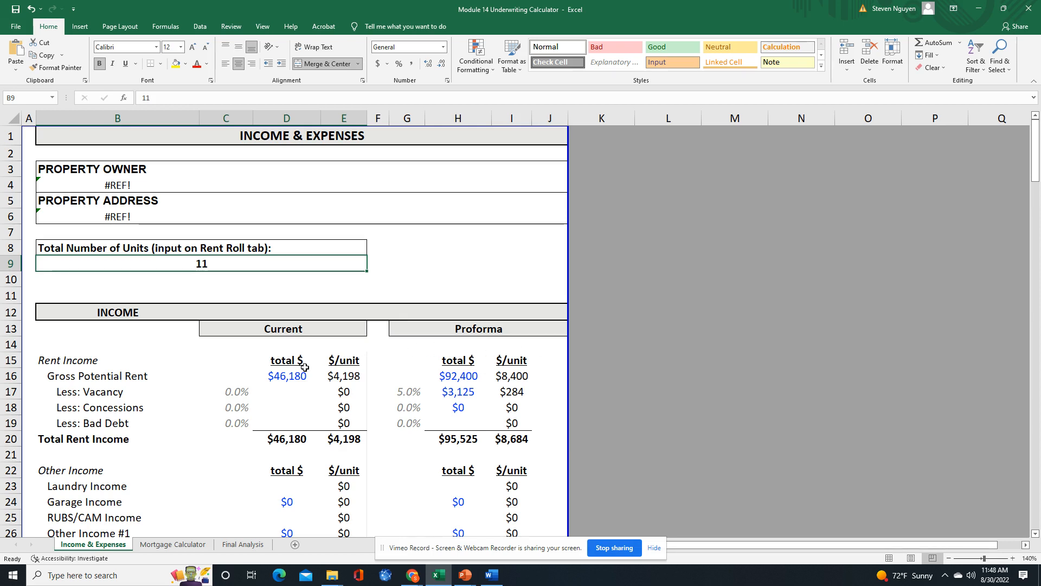
# - Examine the current Rent Income section, covering gross potential rent and the vacancy, concessions and bad debt percentages
pyautogui.scroll(-2, 305, 367)
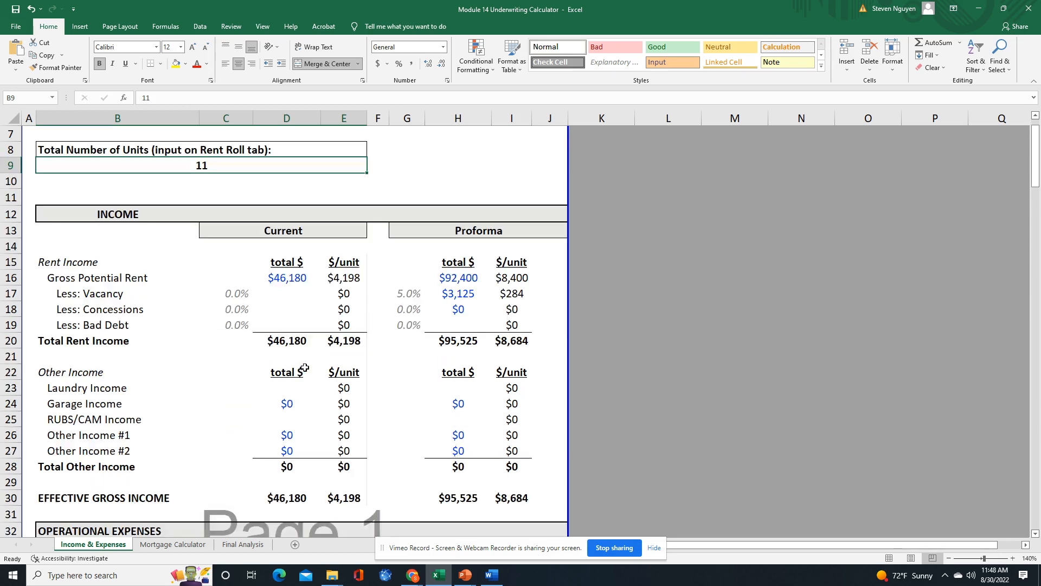
pyautogui.click(111, 264)
pyautogui.click(102, 283)
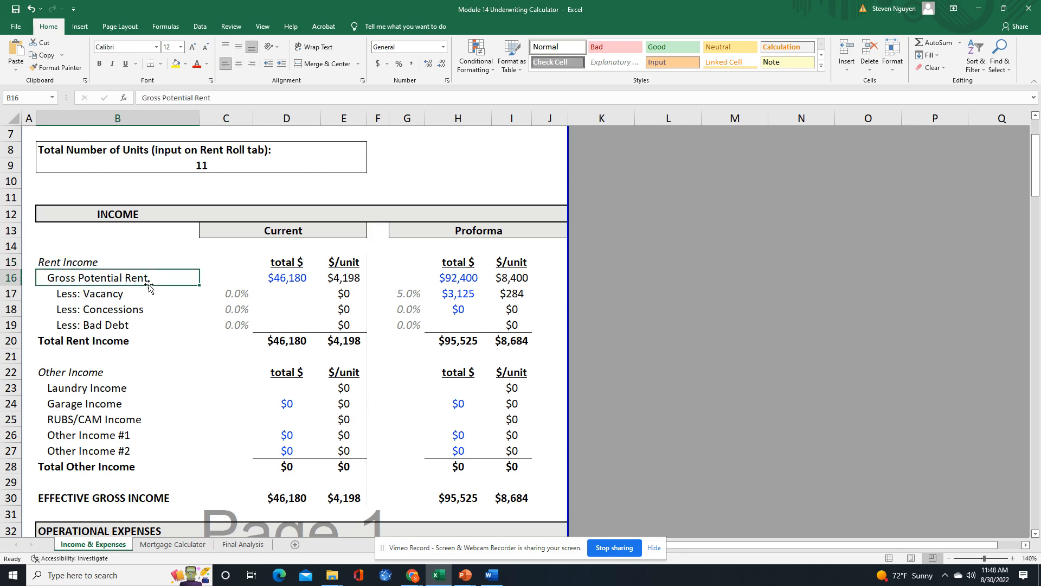
pyautogui.click(294, 279)
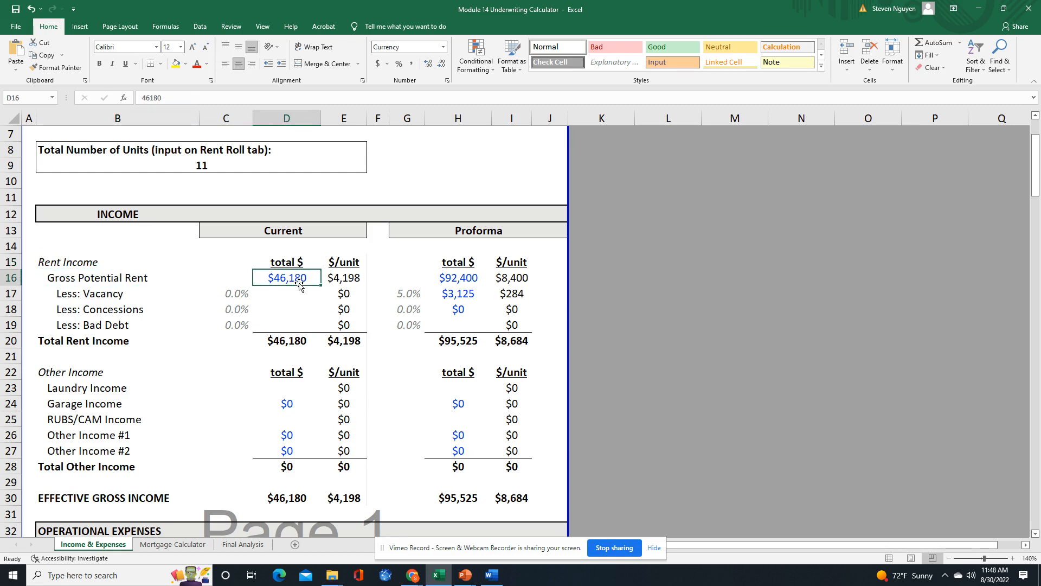
pyautogui.click(242, 295)
pyautogui.click(242, 308)
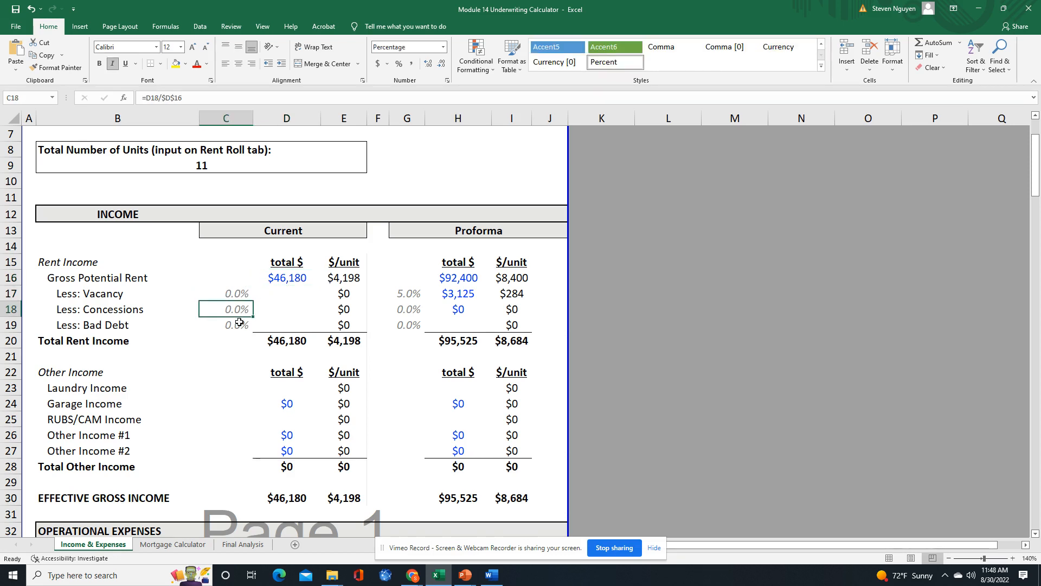
pyautogui.click(239, 323)
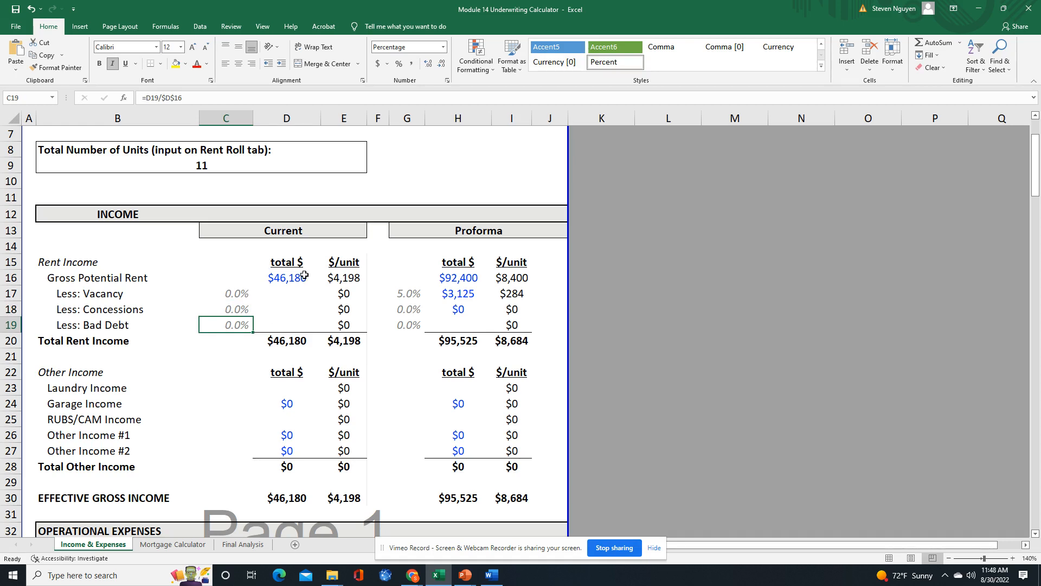
pyautogui.click(284, 277)
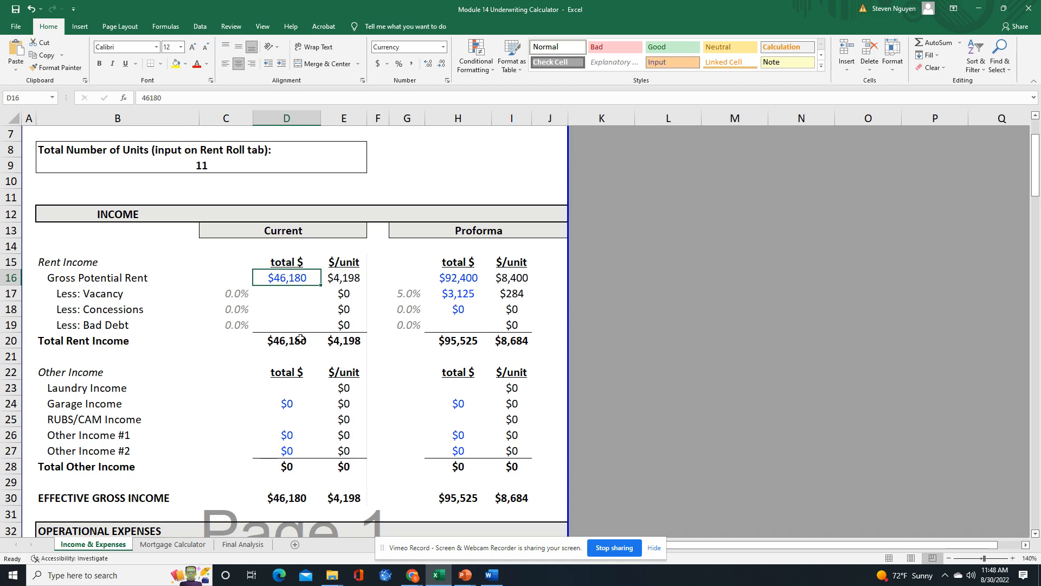
# - Examine the Other Income categories from laundry to Other Income #1, and the current effective gross income formula
pyautogui.click(122, 393)
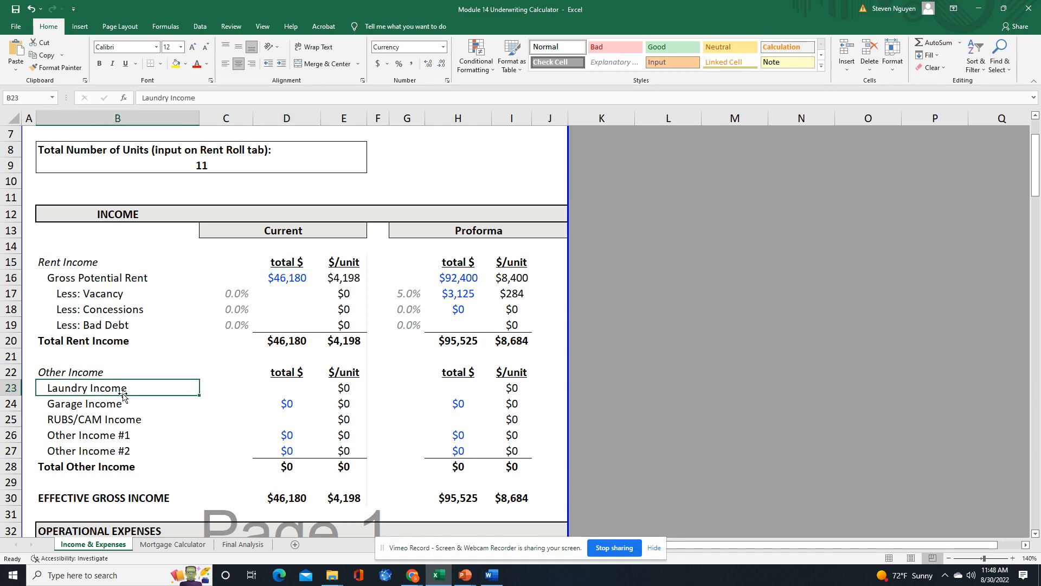
pyautogui.click(118, 402)
pyautogui.click(117, 421)
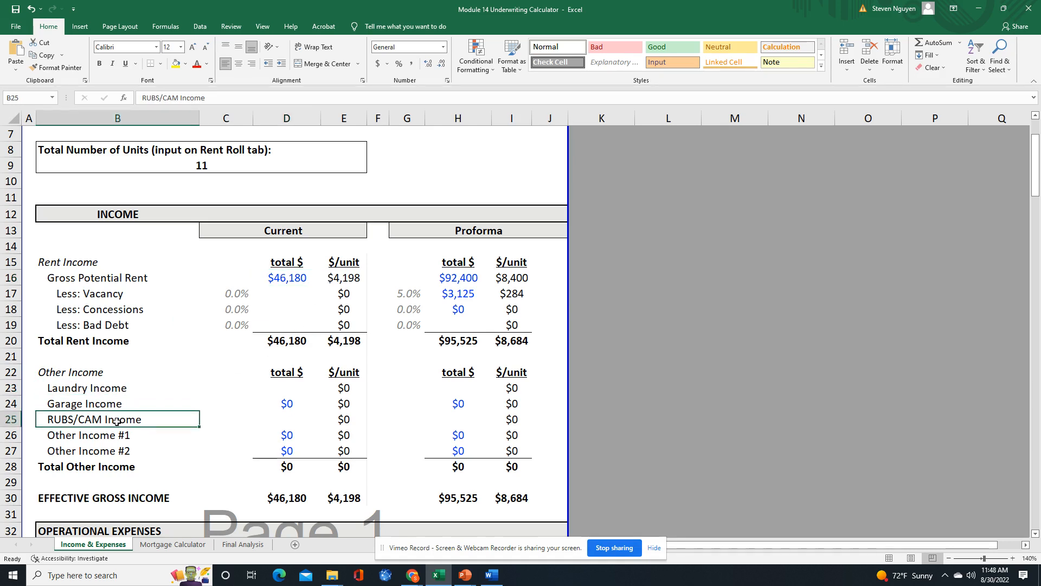
pyautogui.click(113, 437)
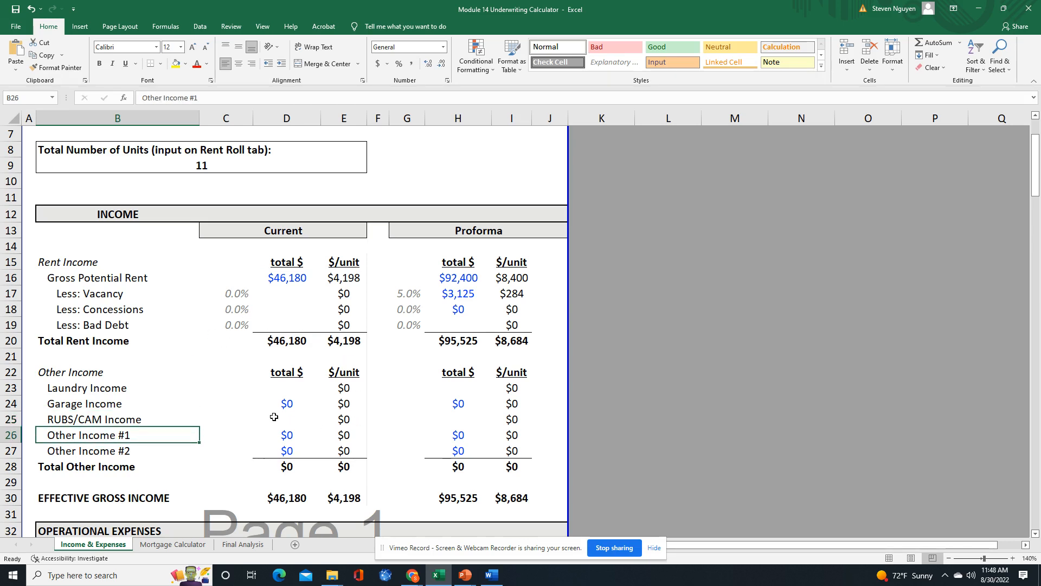
pyautogui.scroll(-2, 282, 406)
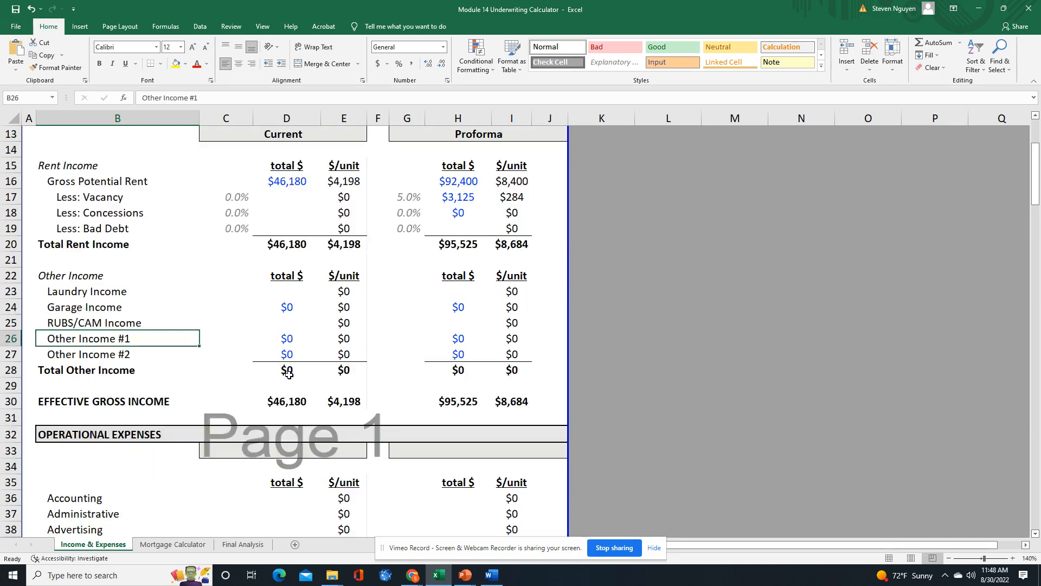
pyautogui.click(285, 404)
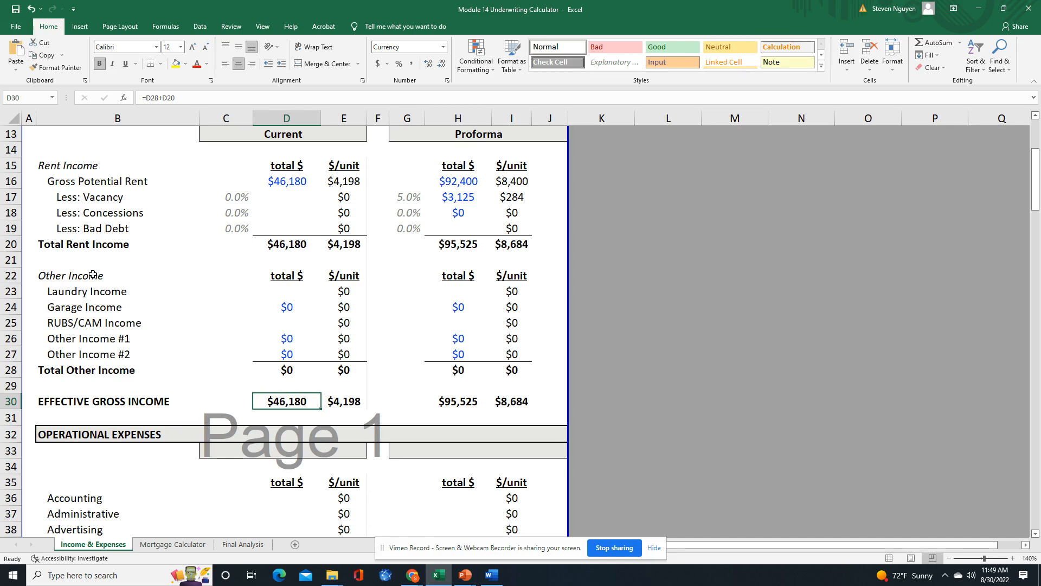
# - Review the first Operational Expenses categories, from accounting and administrative through real estate taxes, insurance and repair costs
pyautogui.scroll(-4, 283, 341)
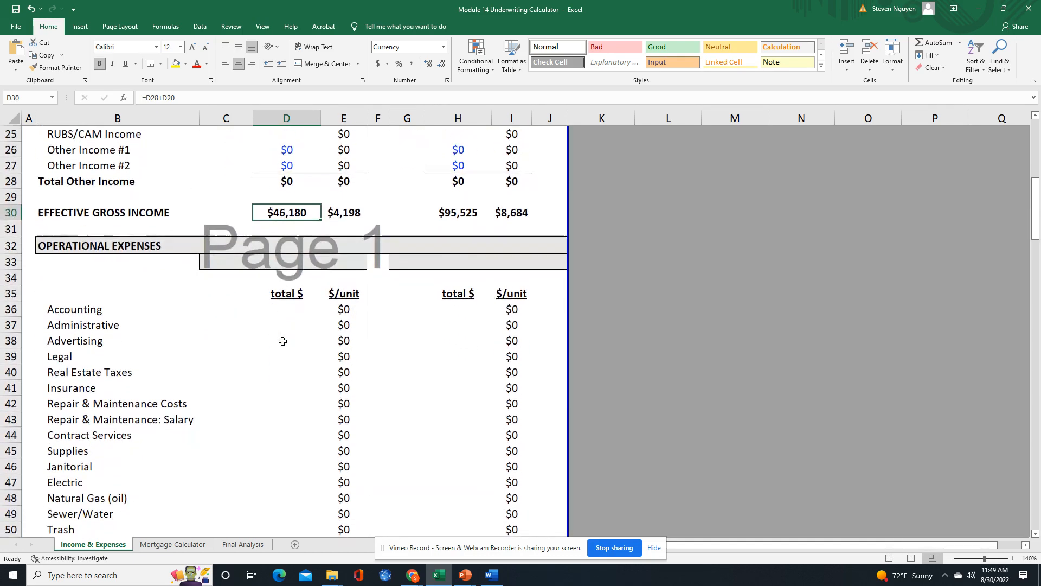
pyautogui.scroll(-2, 283, 342)
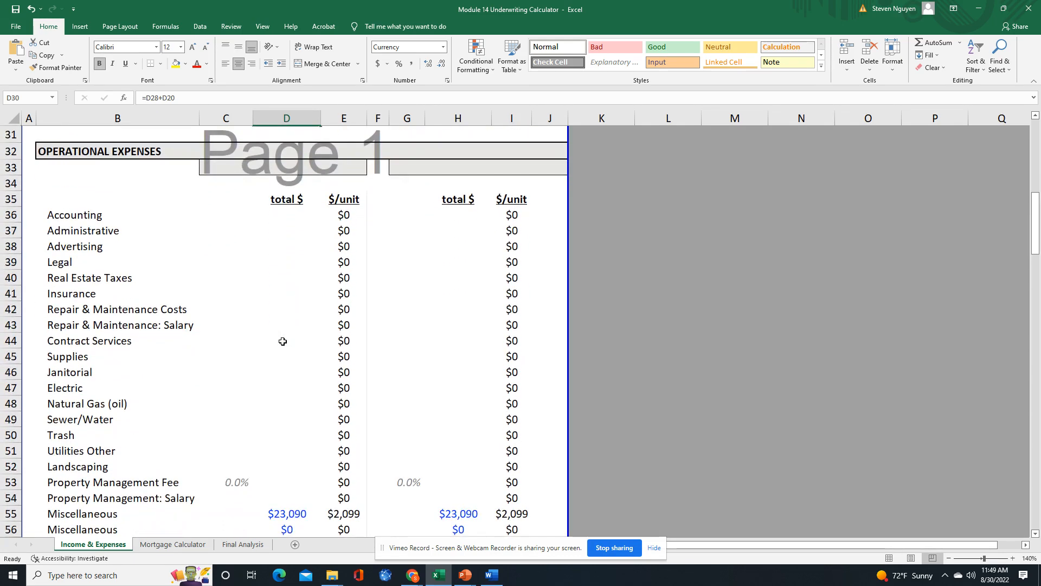
pyautogui.scroll(-1, 283, 341)
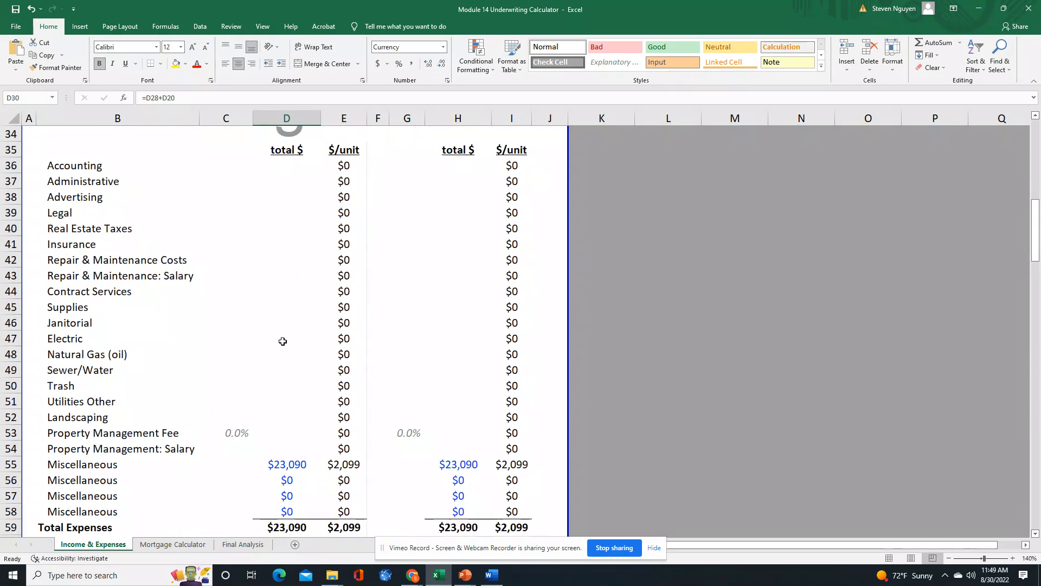
pyautogui.click(95, 169)
pyautogui.click(96, 181)
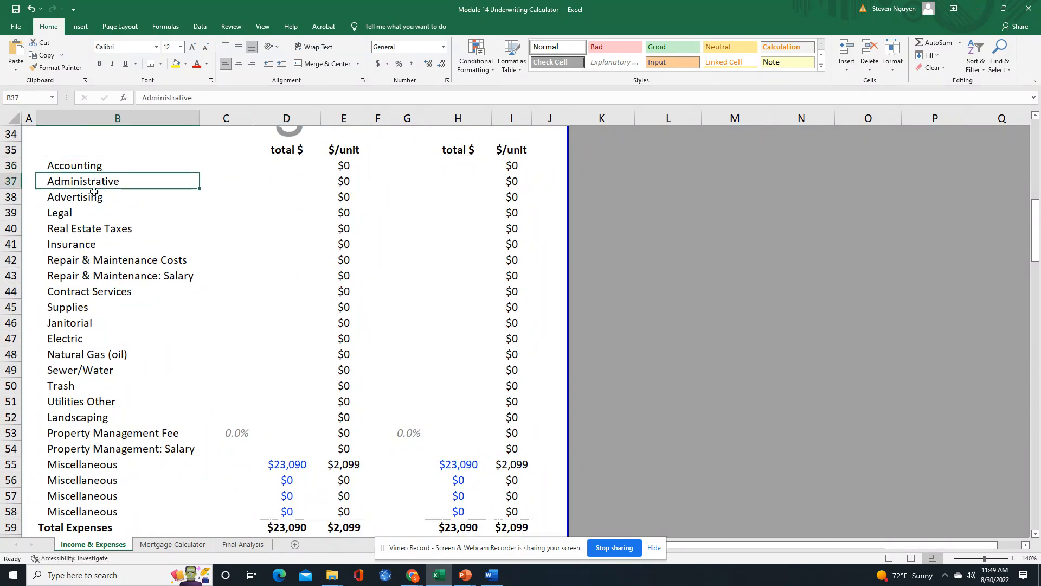
pyautogui.click(77, 232)
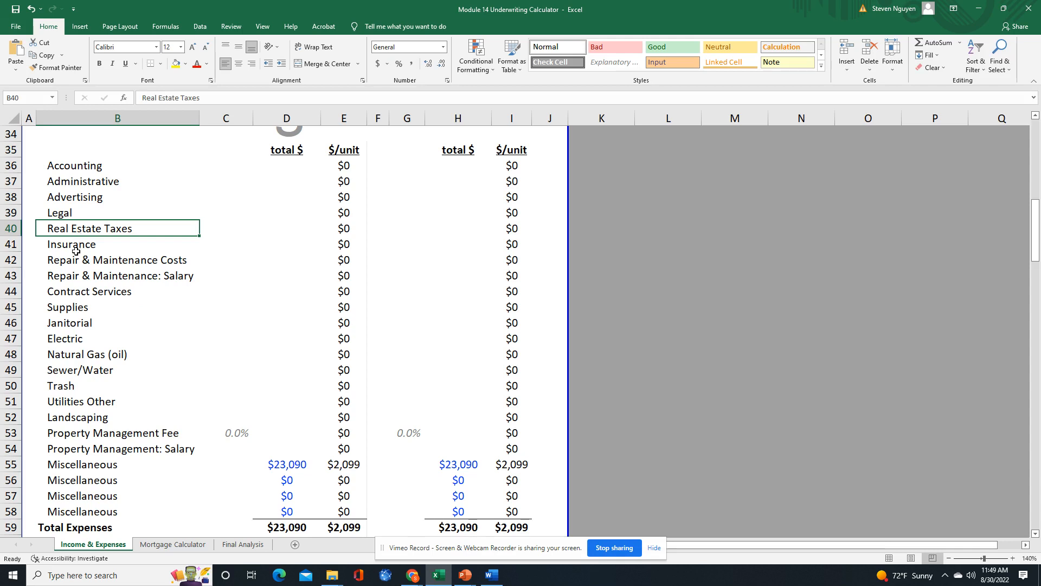
pyautogui.click(78, 247)
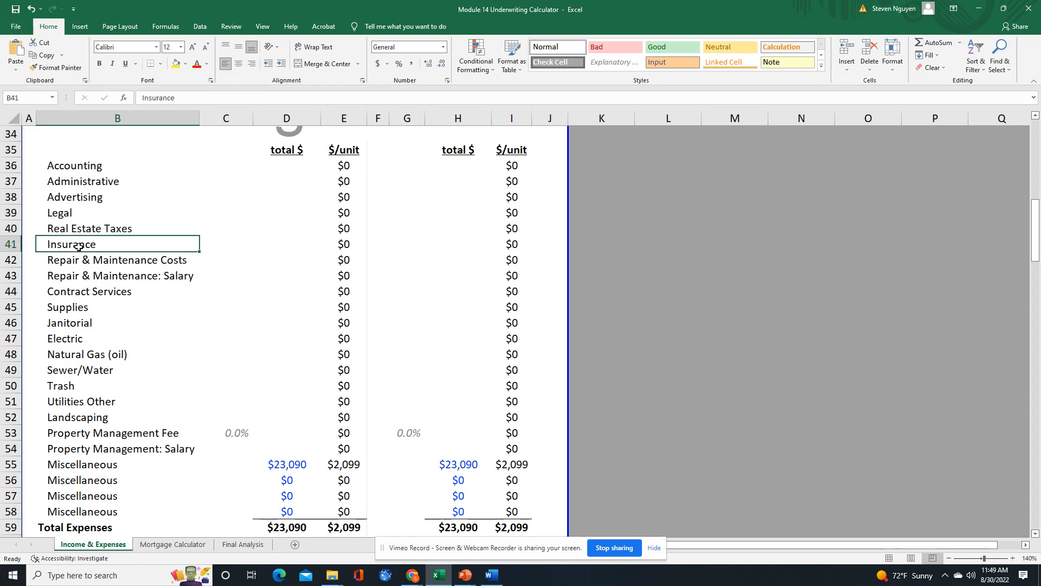
pyautogui.click(87, 264)
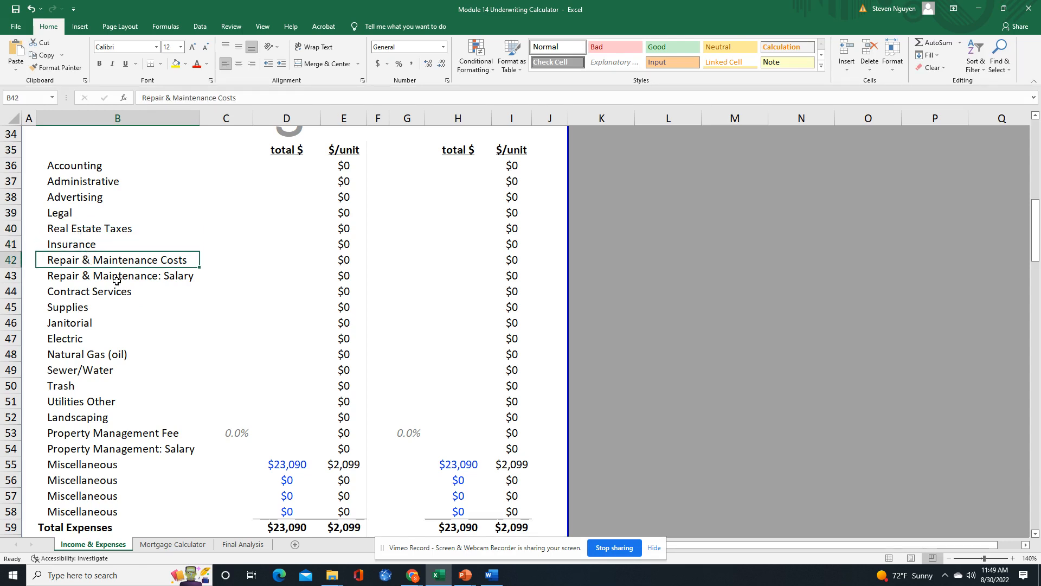
# - Review the utility, trash and landscaping expense categories, and the property management fee with its current percentage formula
pyautogui.click(102, 335)
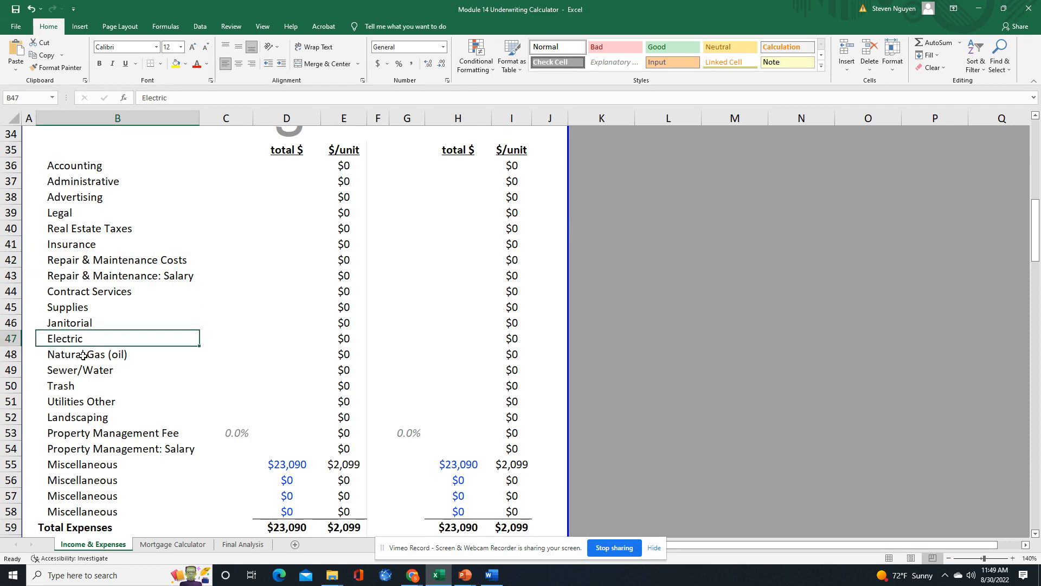
pyautogui.click(83, 354)
pyautogui.click(83, 368)
pyautogui.click(80, 386)
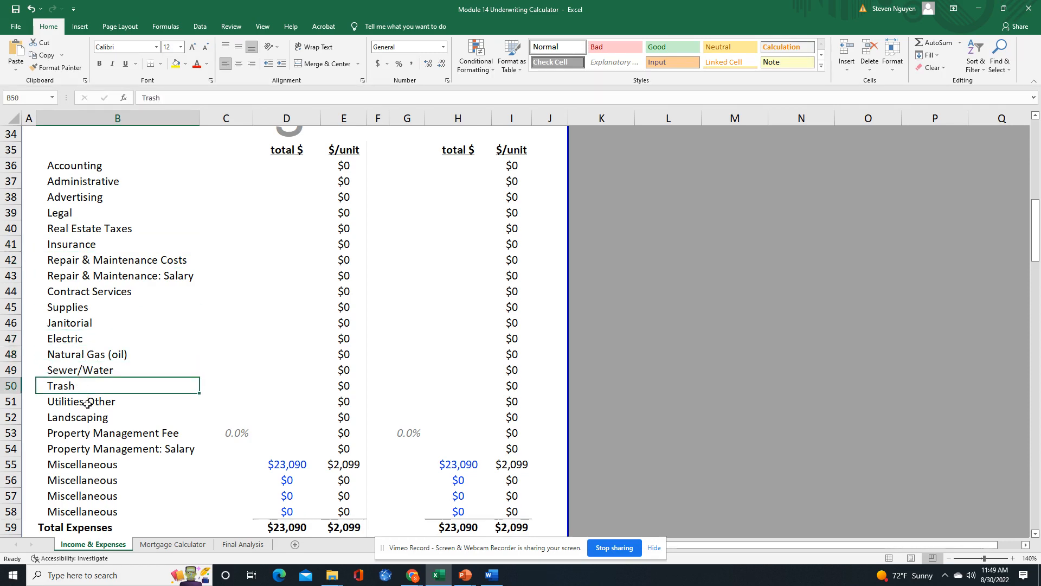
pyautogui.click(84, 402)
pyautogui.click(89, 417)
pyautogui.click(88, 434)
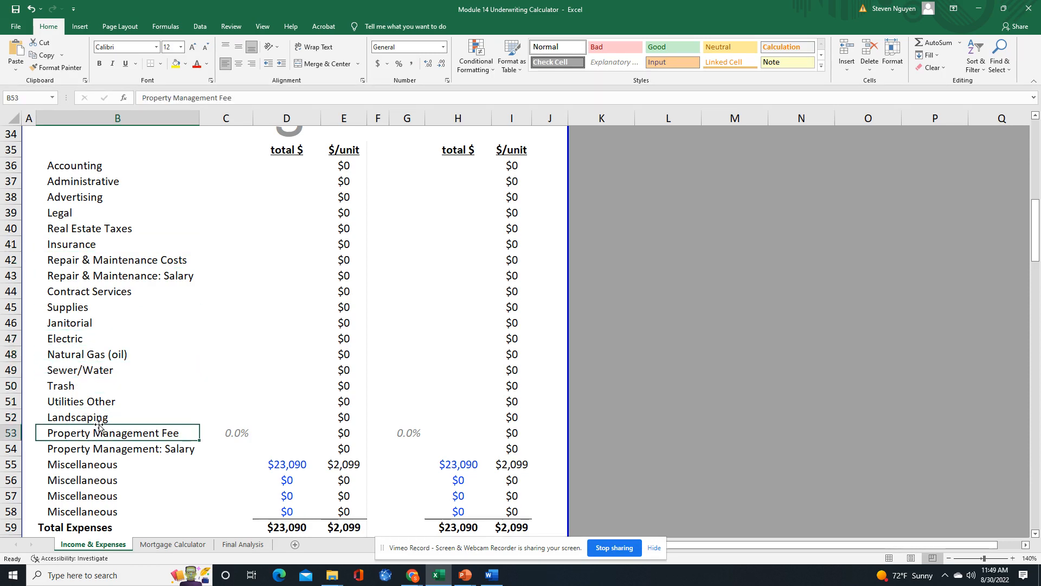
pyautogui.click(228, 434)
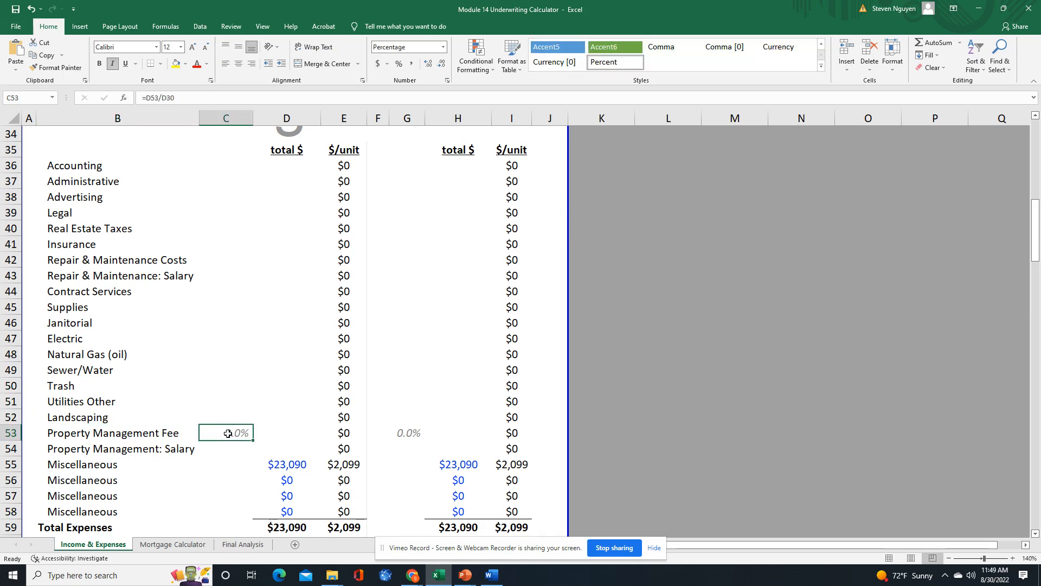
pyautogui.click(167, 435)
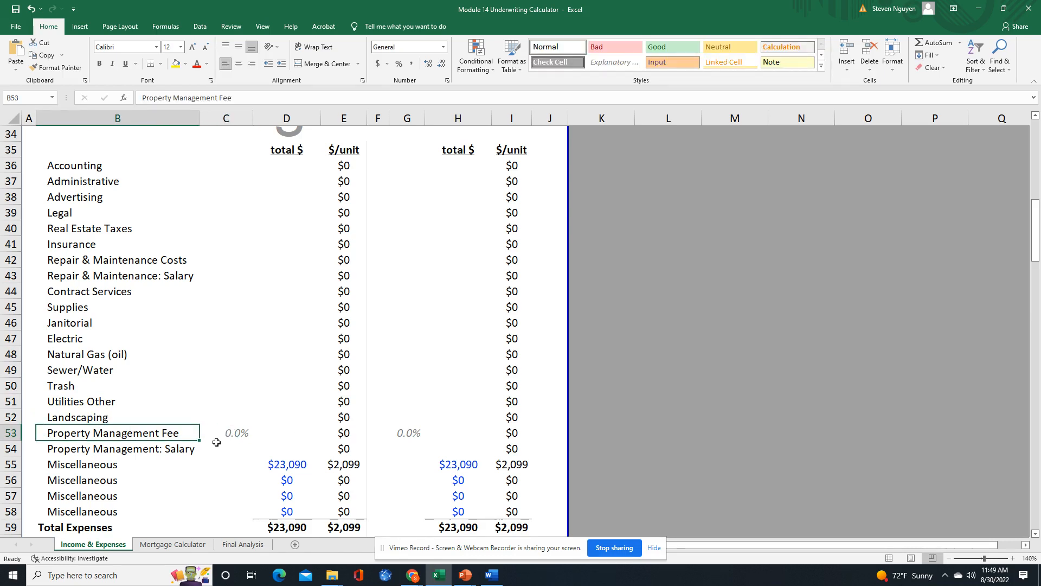
# - Check the expense ratio guideline, and compare the current miscellaneous expense with the current effective gross income
pyautogui.scroll(-1, 220, 443)
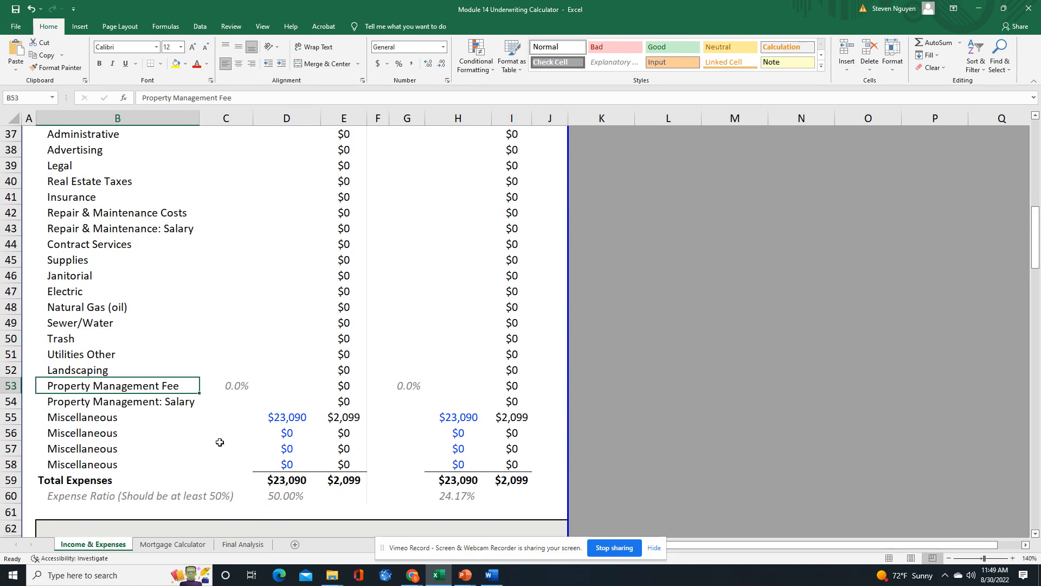
pyautogui.click(56, 497)
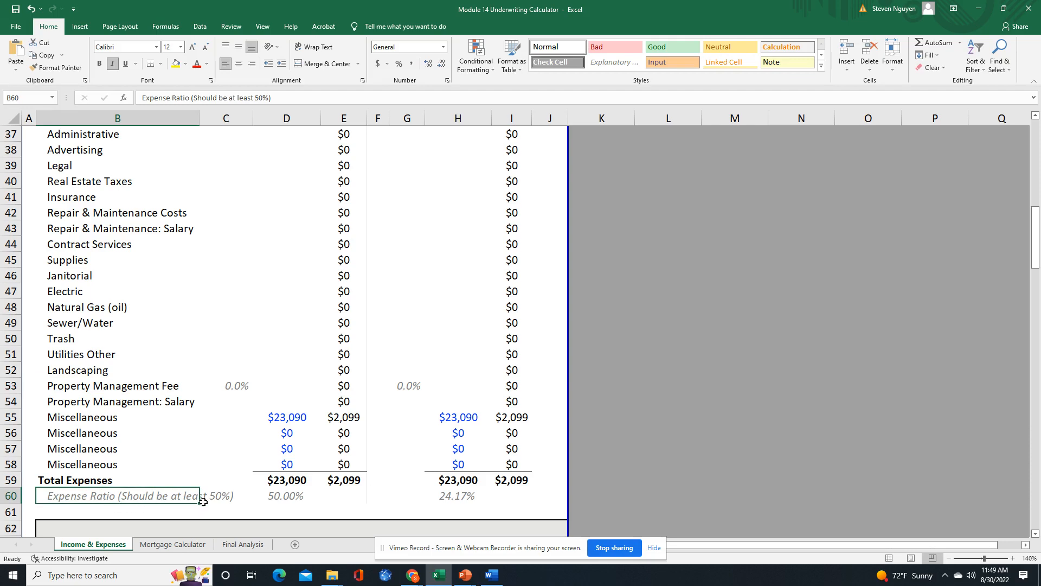
pyautogui.click(299, 420)
pyautogui.scroll(5, 298, 420)
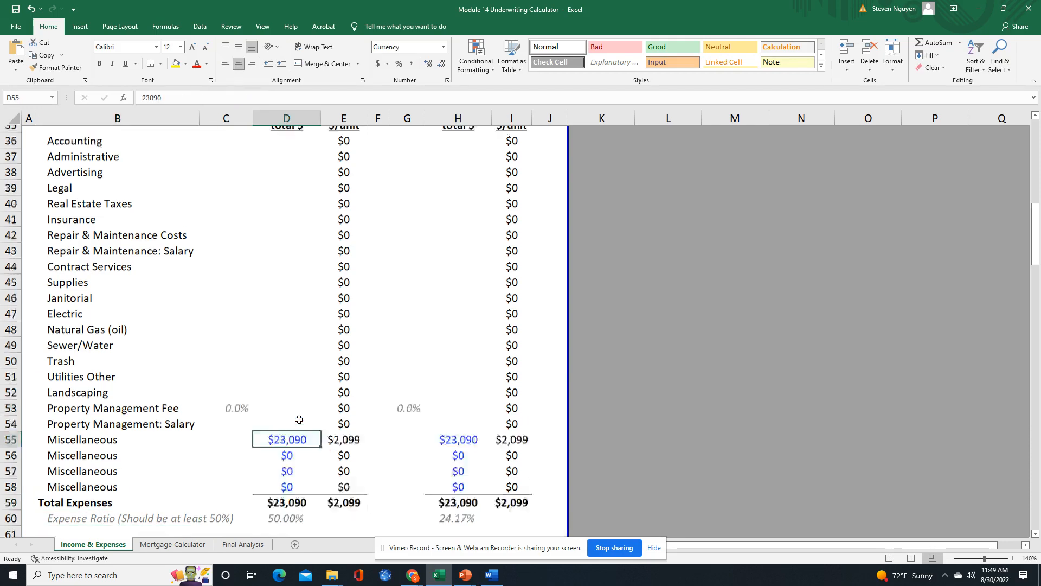
pyautogui.click(299, 260)
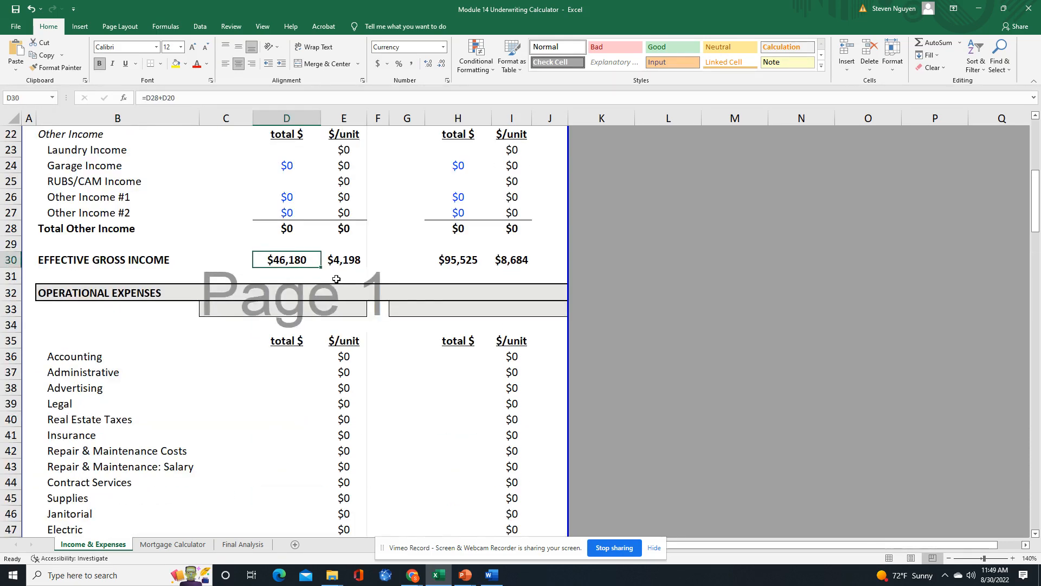
# - Inspect the current-column formulas for total expenses, expense ratio and net operating income
pyautogui.scroll(-5, 337, 279)
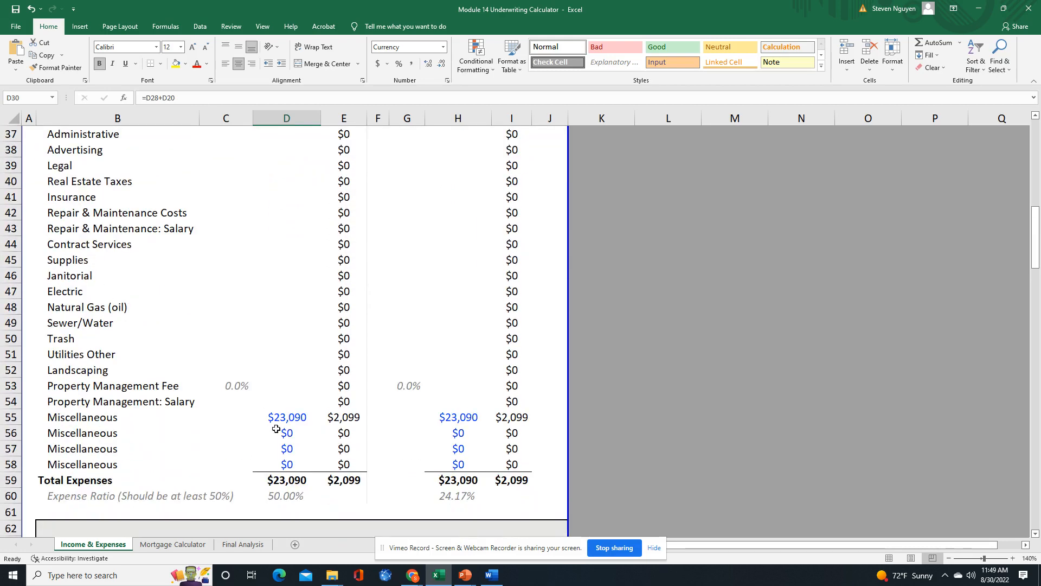
pyautogui.click(302, 480)
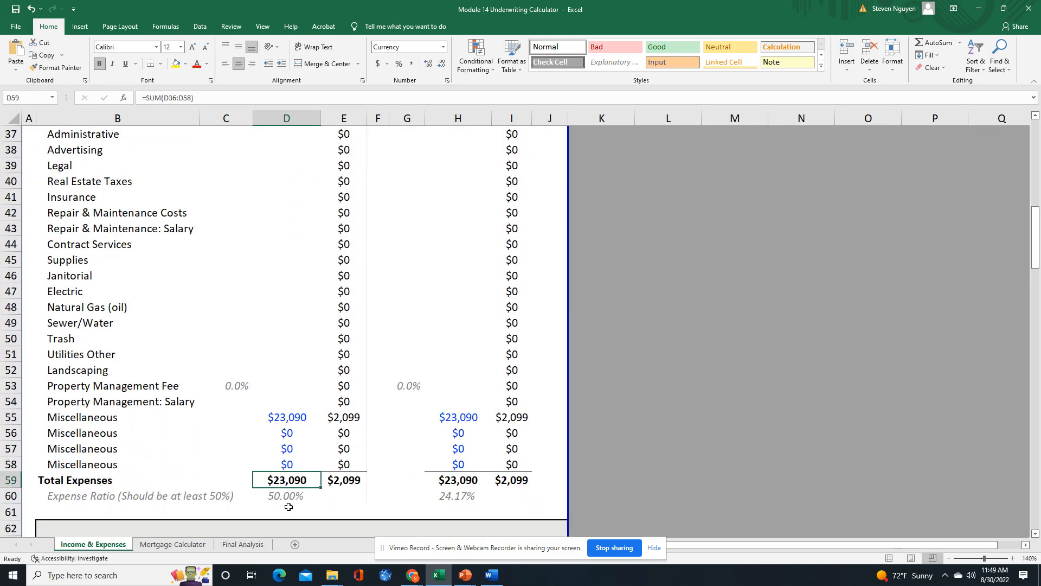
pyautogui.click(290, 503)
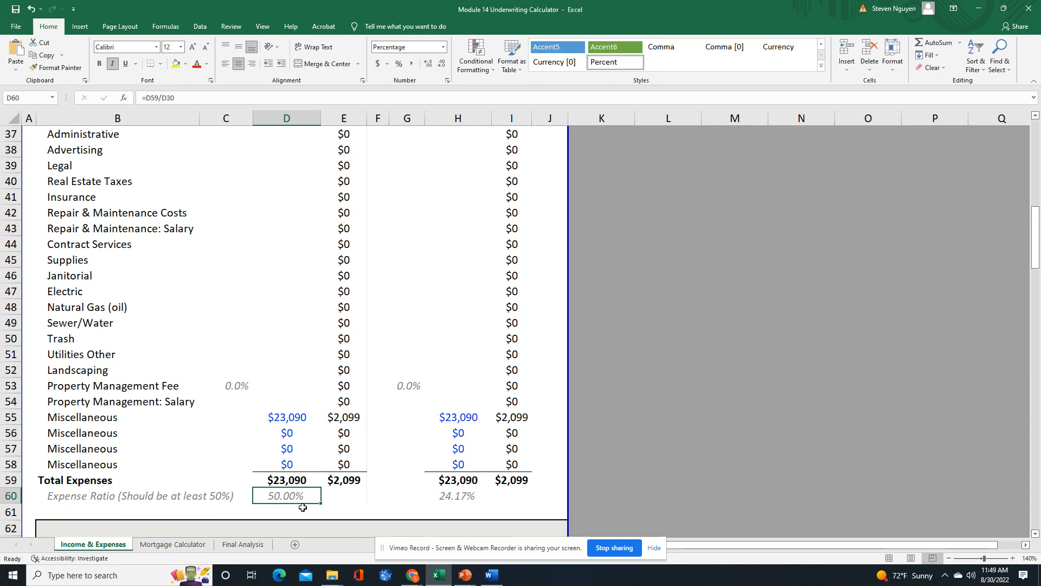
pyautogui.scroll(-2, 320, 455)
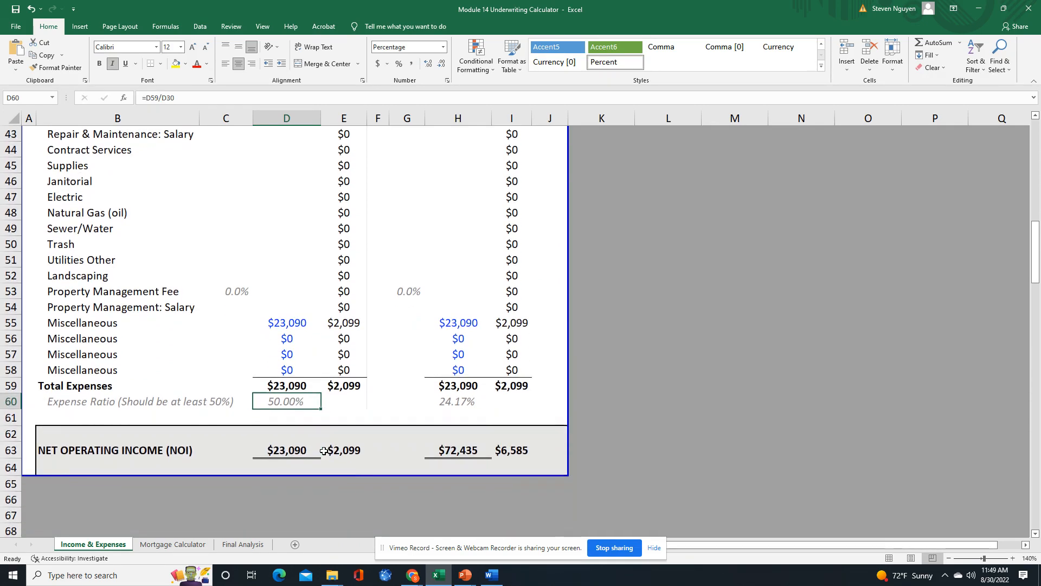
pyautogui.click(280, 454)
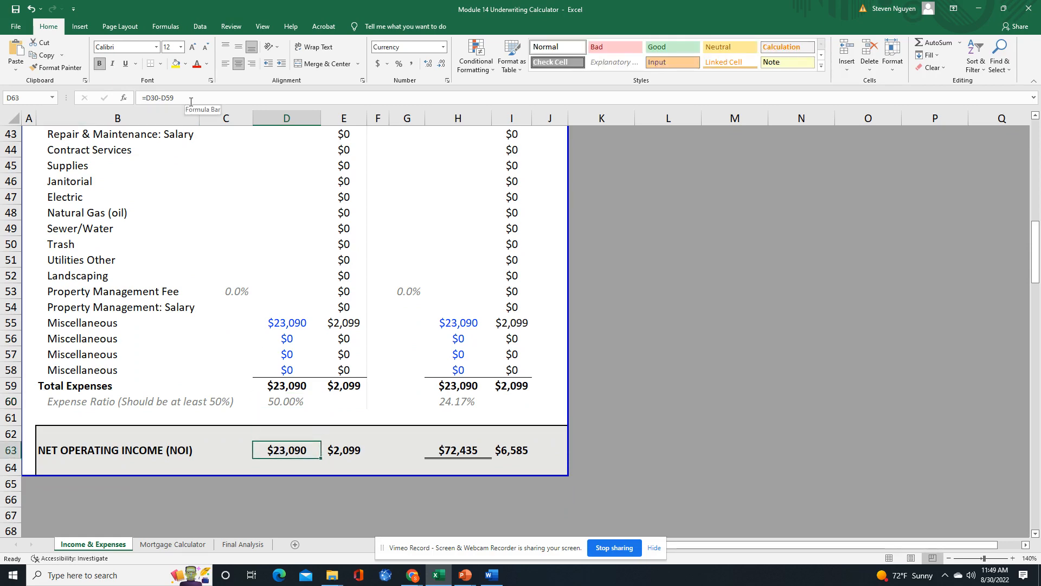
# - Review the proforma gross potential rent, the vacancy percentage and the vacancy amount in the Income section
pyautogui.scroll(5, 268, 389)
pyautogui.scroll(6, 268, 389)
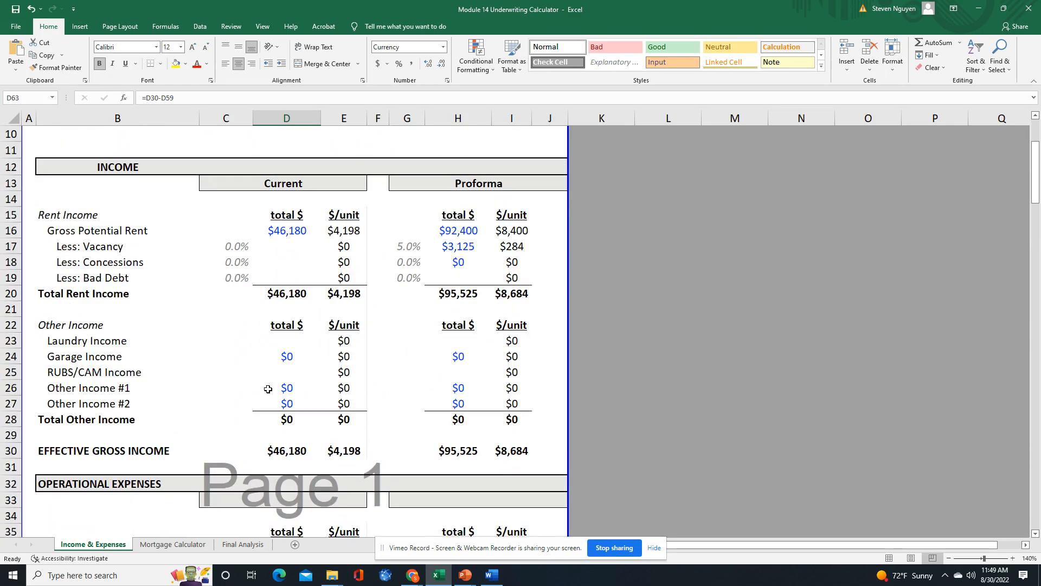
pyautogui.click(461, 233)
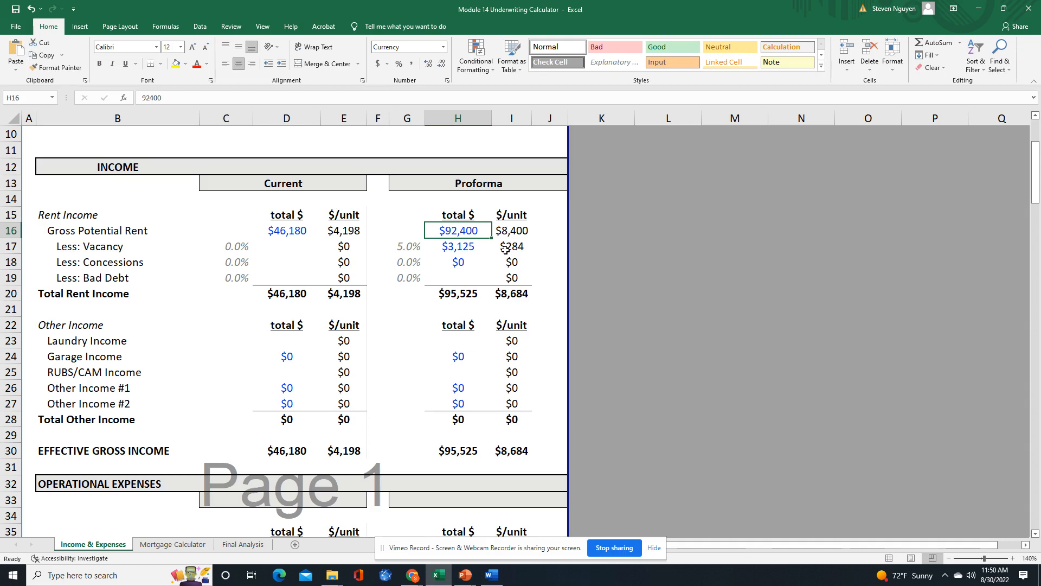
pyautogui.click(402, 248)
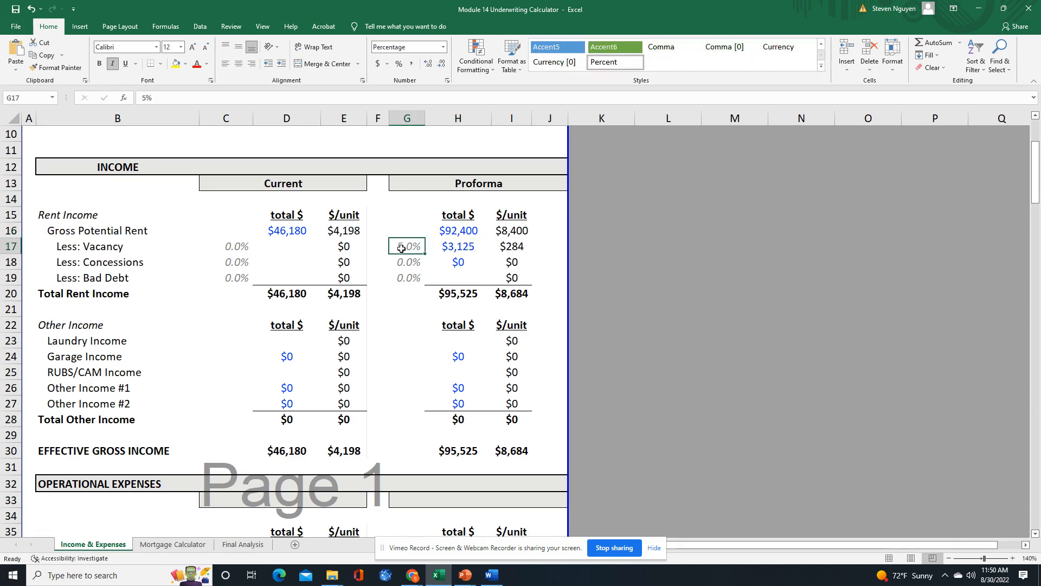
pyautogui.click(469, 248)
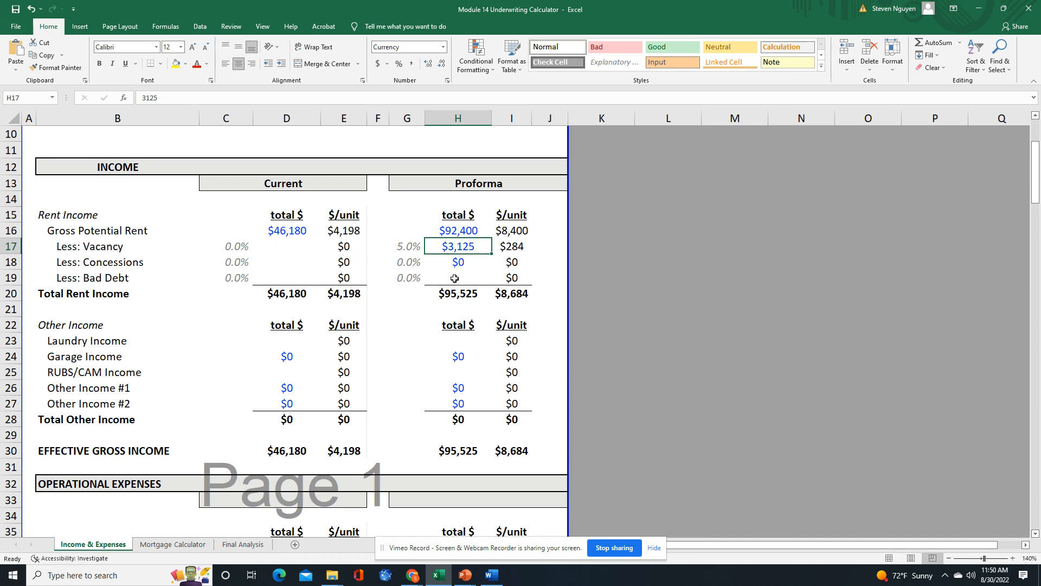
# - Review the proforma laundry, garage and RUBS/CAM income entries, and inspect the proforma effective gross income formula
pyautogui.click(479, 343)
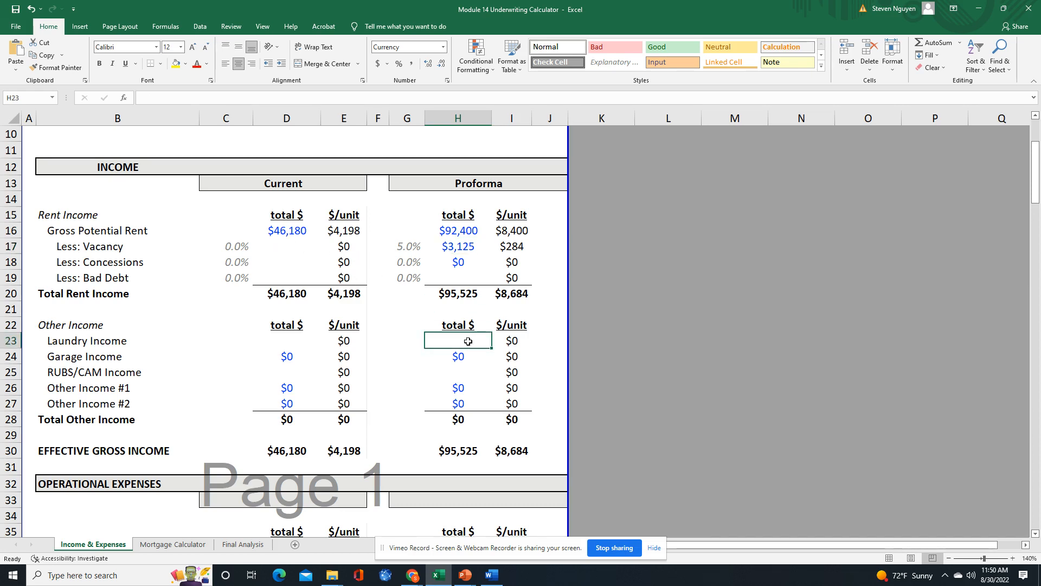
pyautogui.click(465, 375)
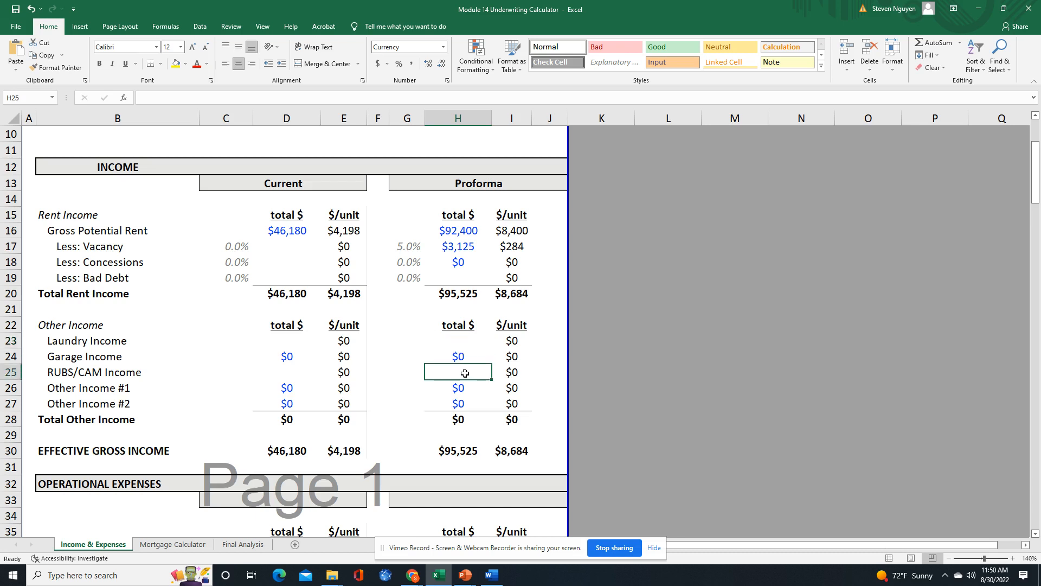
pyautogui.click(466, 357)
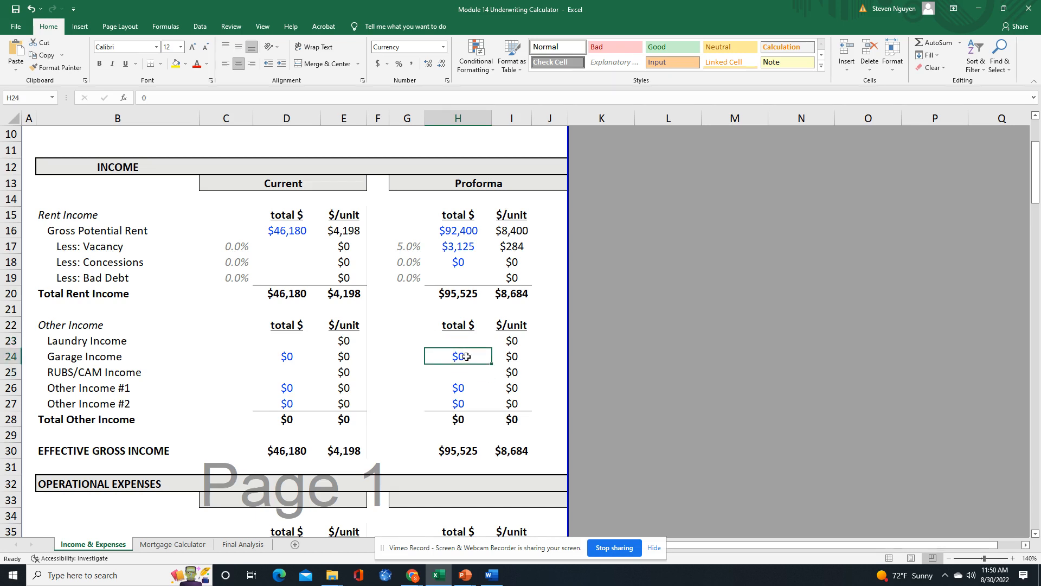
pyautogui.click(467, 338)
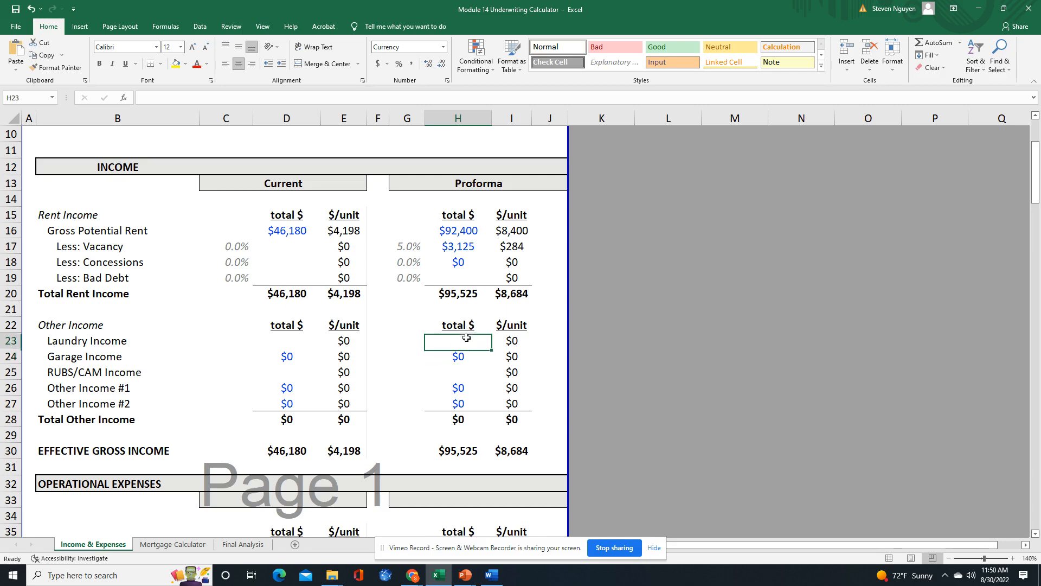
pyautogui.click(456, 453)
# - Examine the proforma Operational Expenses entries, focusing on the real estate taxes and insurance categories
pyautogui.scroll(-5, 463, 453)
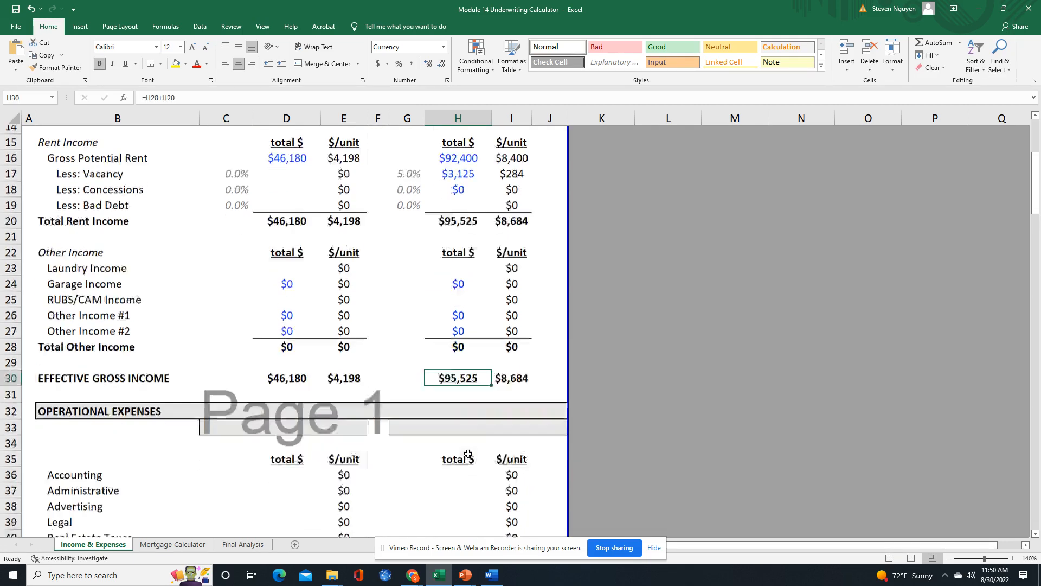
pyautogui.scroll(-1, 468, 453)
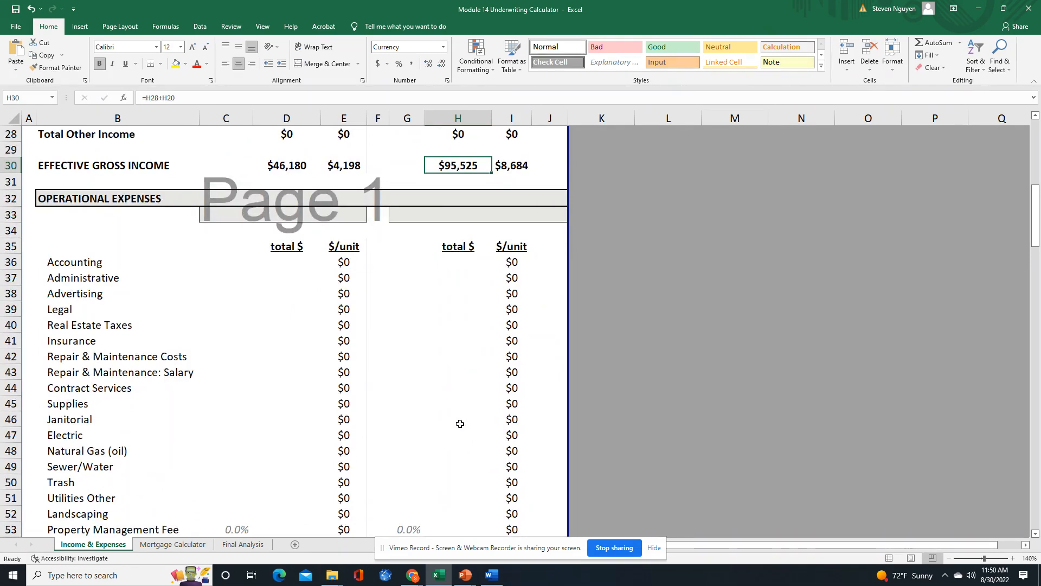
pyautogui.click(470, 325)
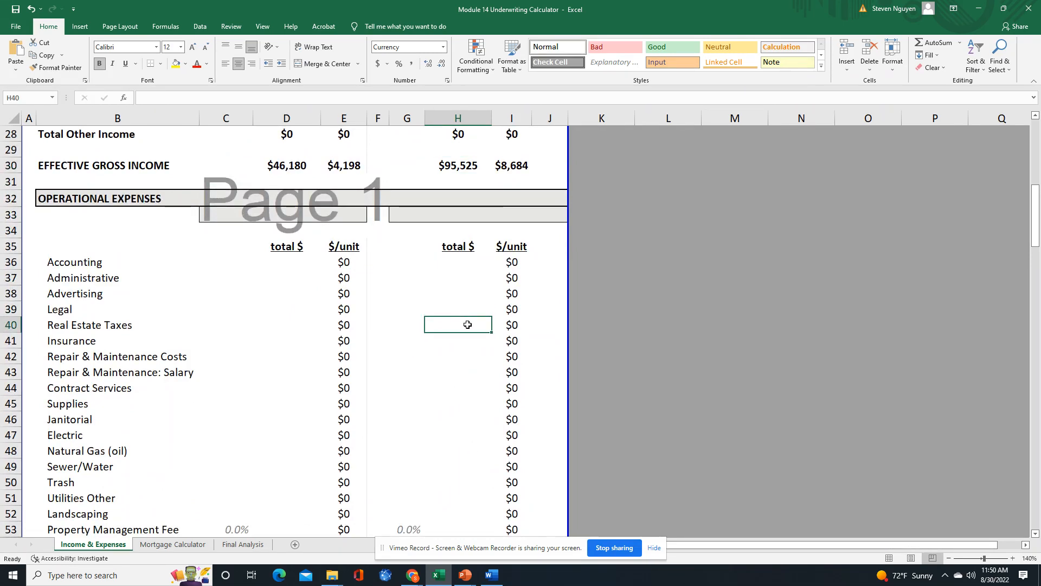
pyautogui.click(121, 326)
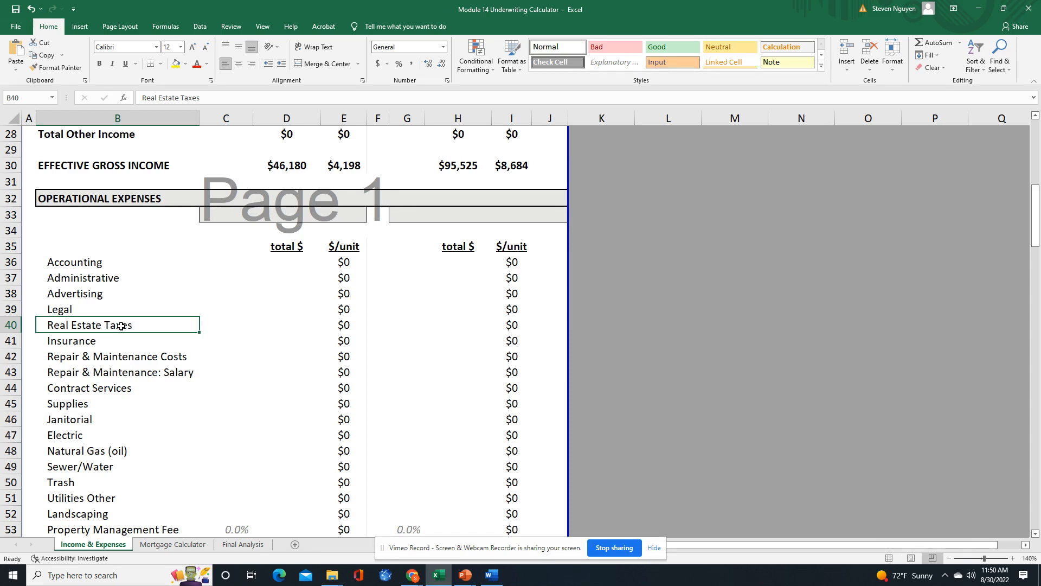
pyautogui.click(103, 341)
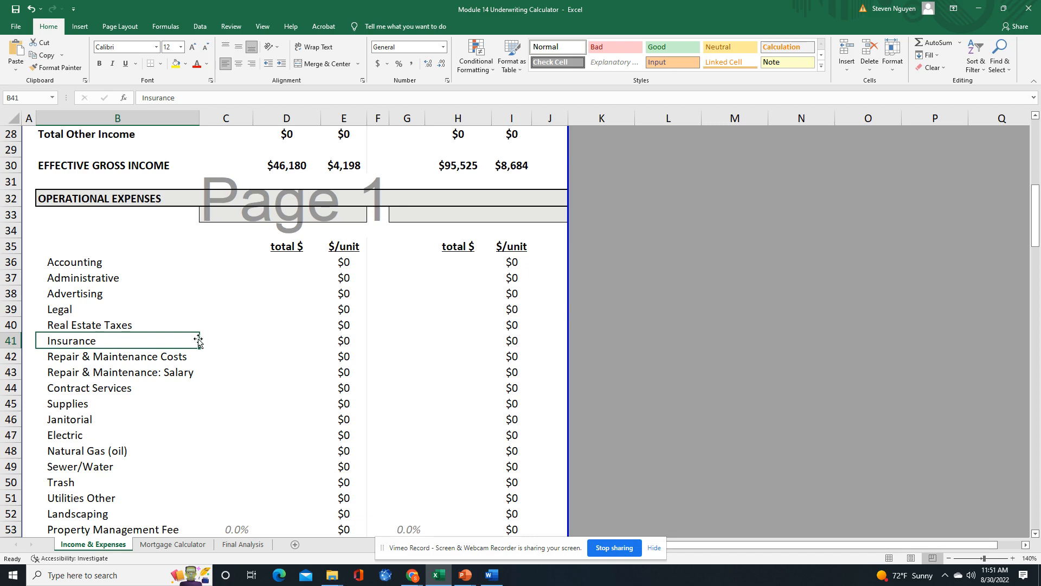
# - Compare the first miscellaneous expense and the net operating income between the current and proforma columns
pyautogui.scroll(-3, 444, 345)
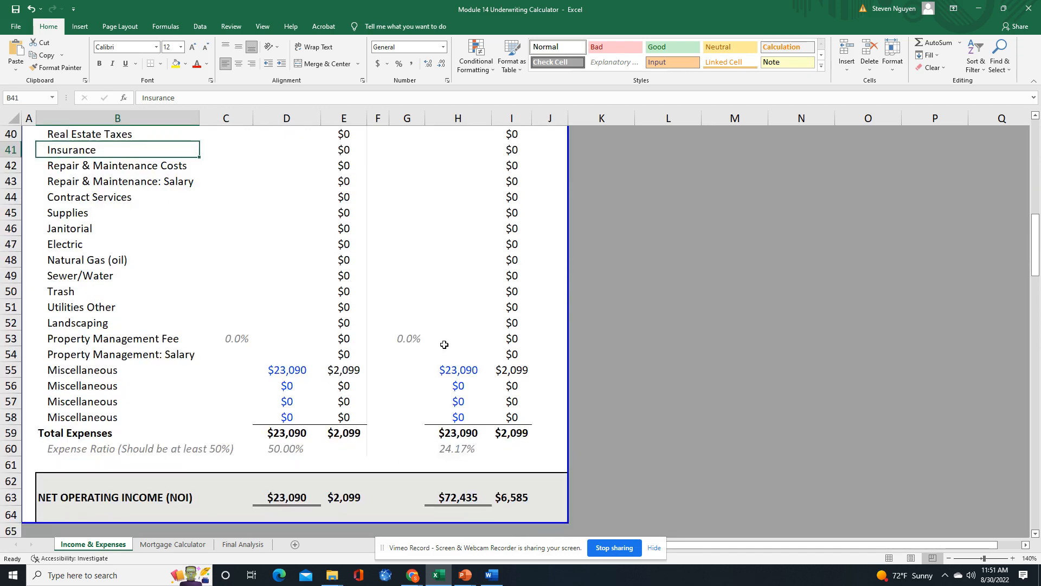
pyautogui.click(283, 370)
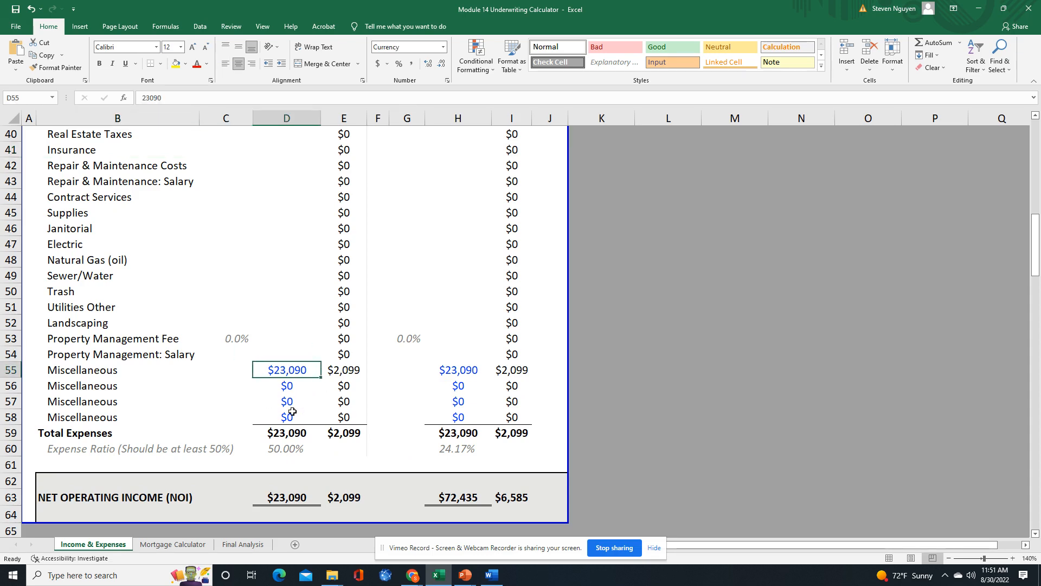
pyautogui.click(466, 368)
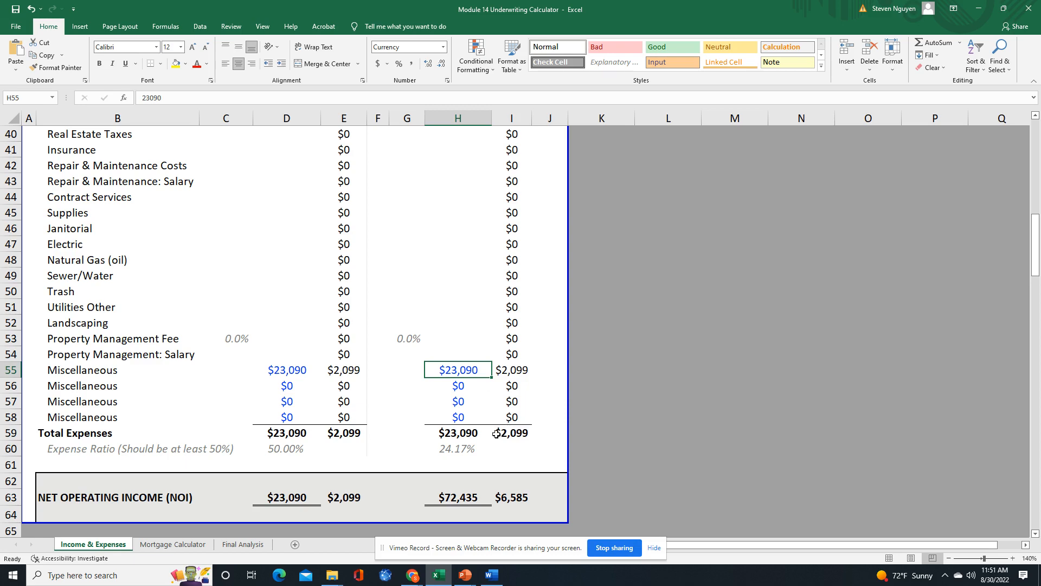
pyautogui.click(275, 499)
pyautogui.click(441, 496)
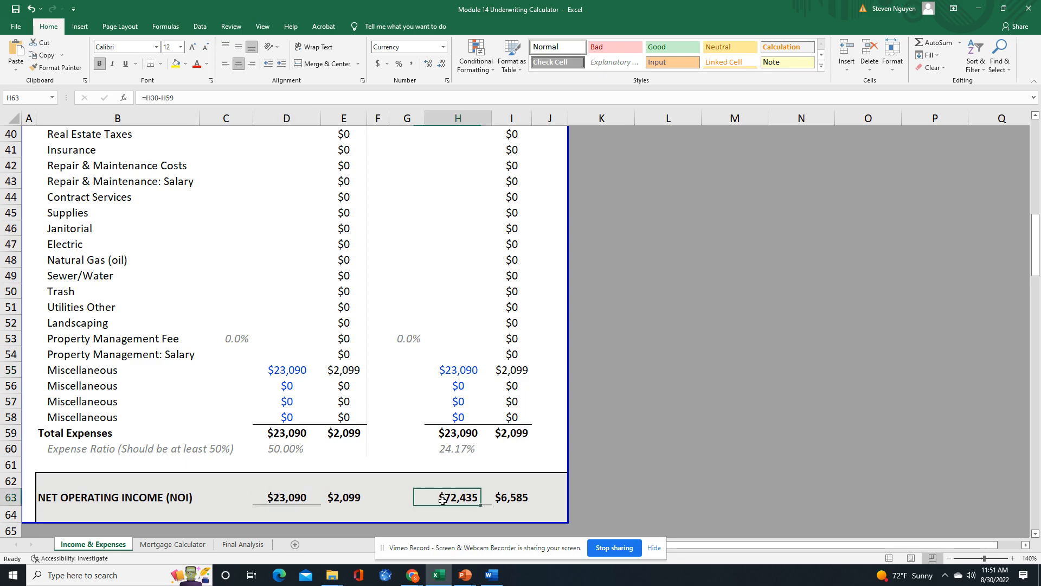
# - Open the Mortgage Calculator sheet and compare its Principal & Interest and Interest Only sections
pyautogui.click(171, 544)
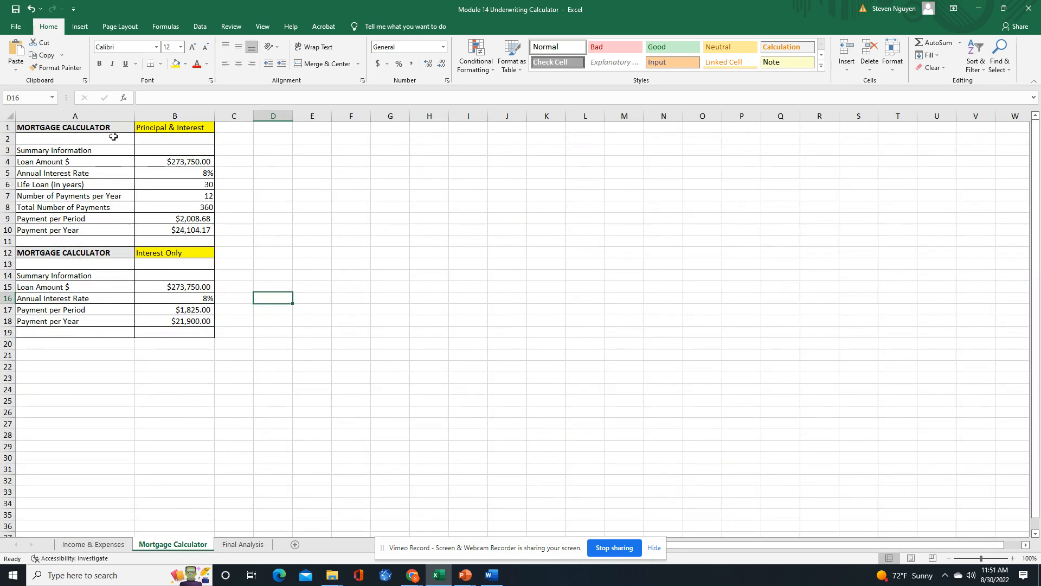
pyautogui.click(148, 132)
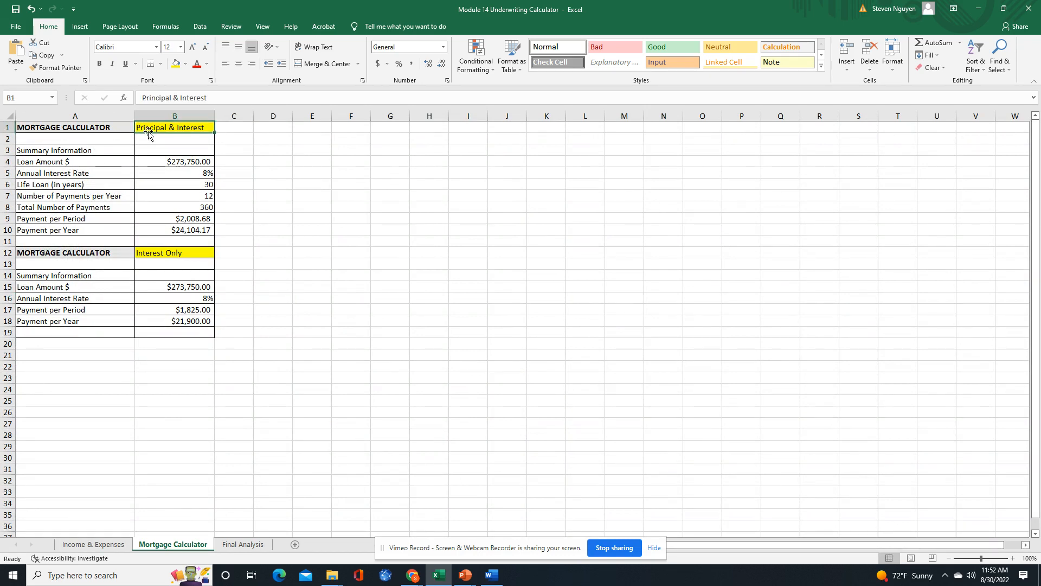
pyautogui.click(181, 254)
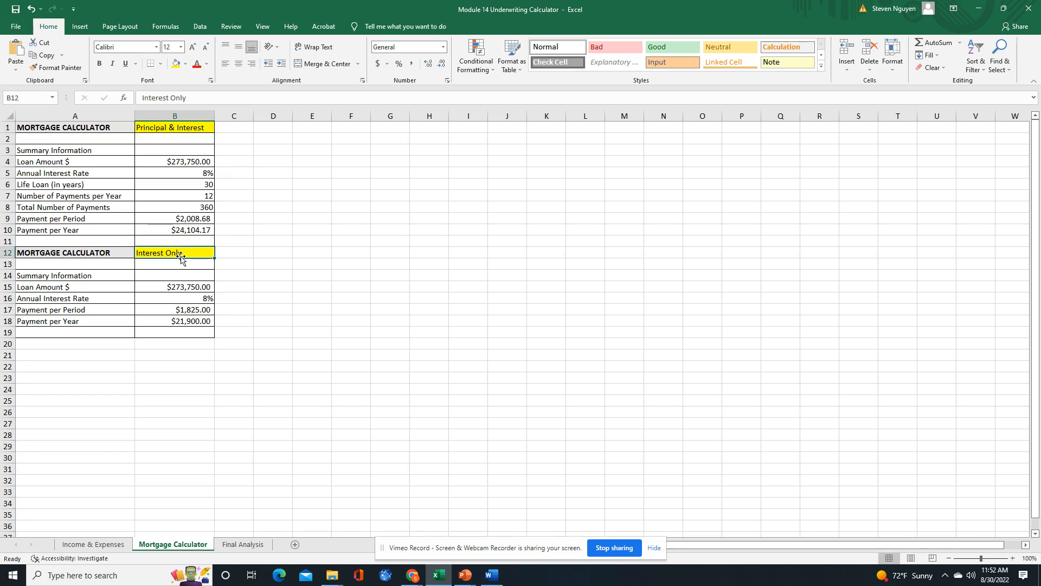
pyautogui.click(182, 127)
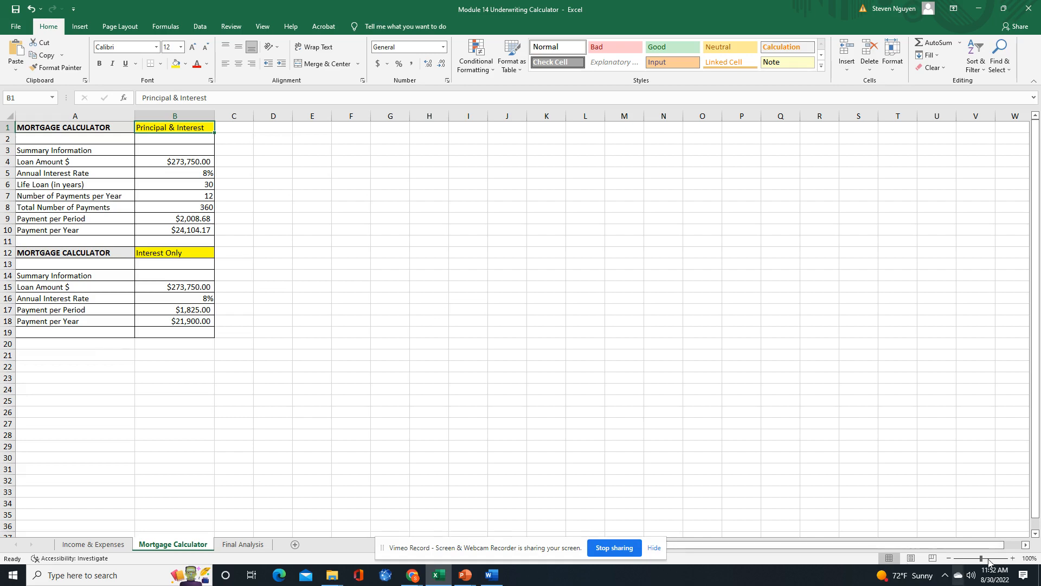
# - Review the Principal & Interest loan amount, annual interest rate, loan life and number of payments per year
pyautogui.click(1013, 559)
pyautogui.click(1013, 559)
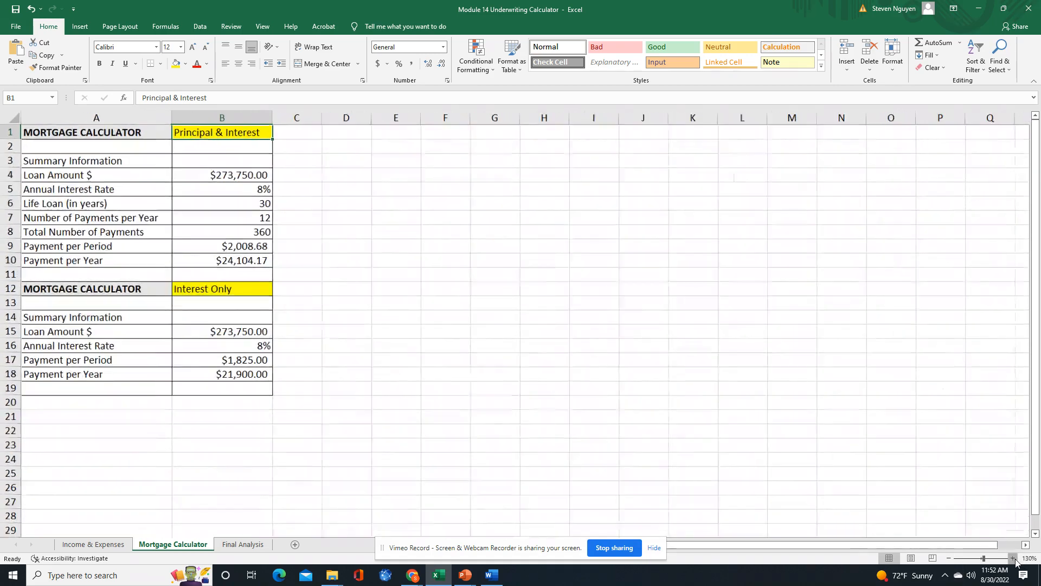
pyautogui.click(1013, 559)
pyautogui.click(58, 177)
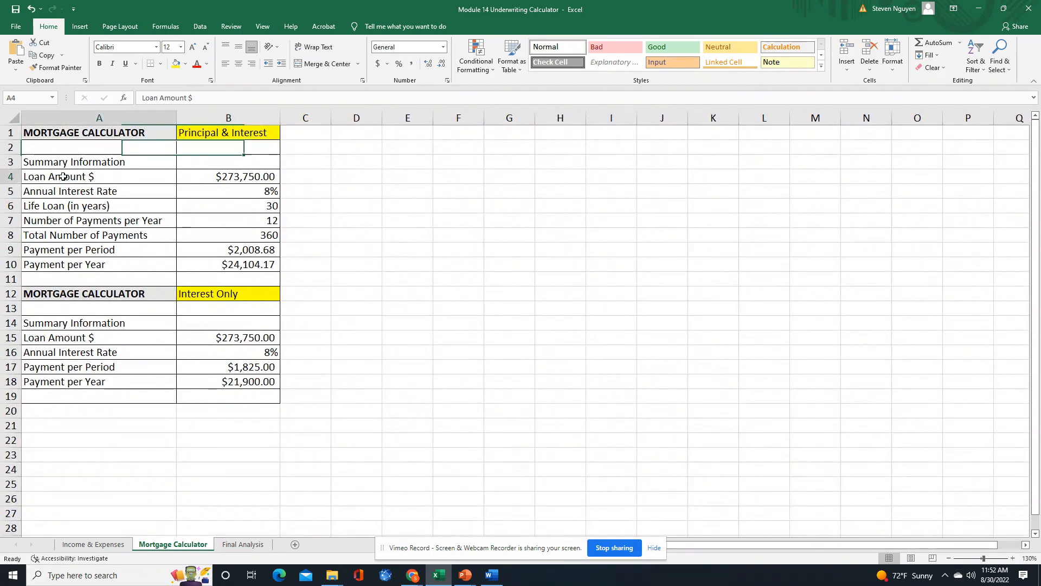
pyautogui.click(220, 177)
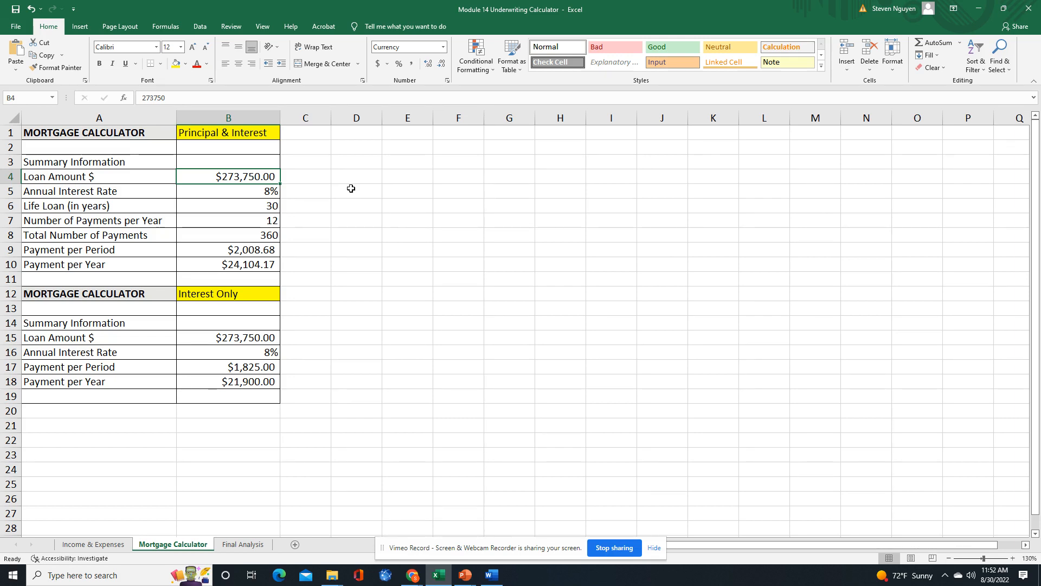
pyautogui.click(258, 190)
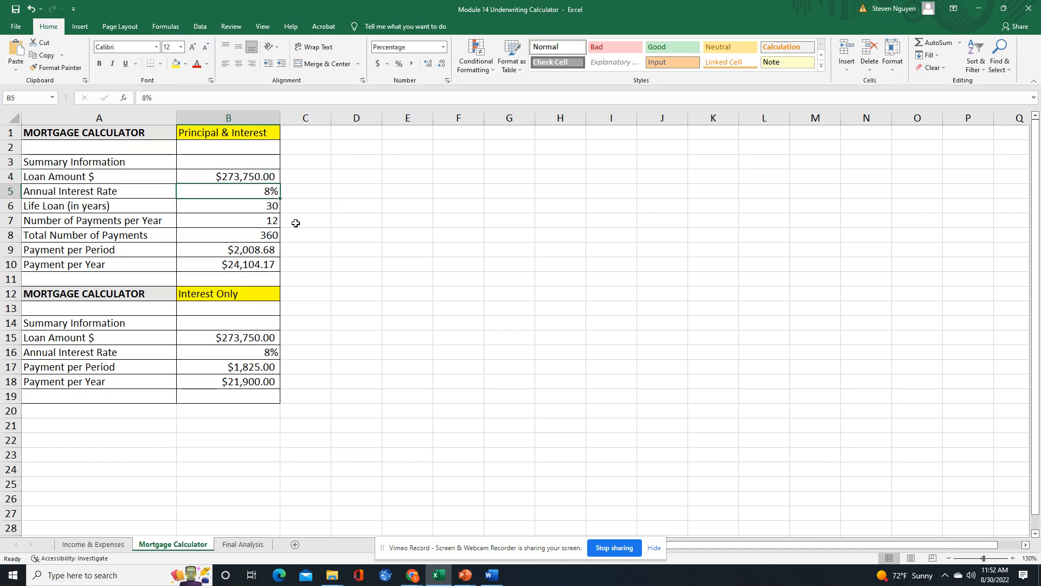
pyautogui.click(247, 207)
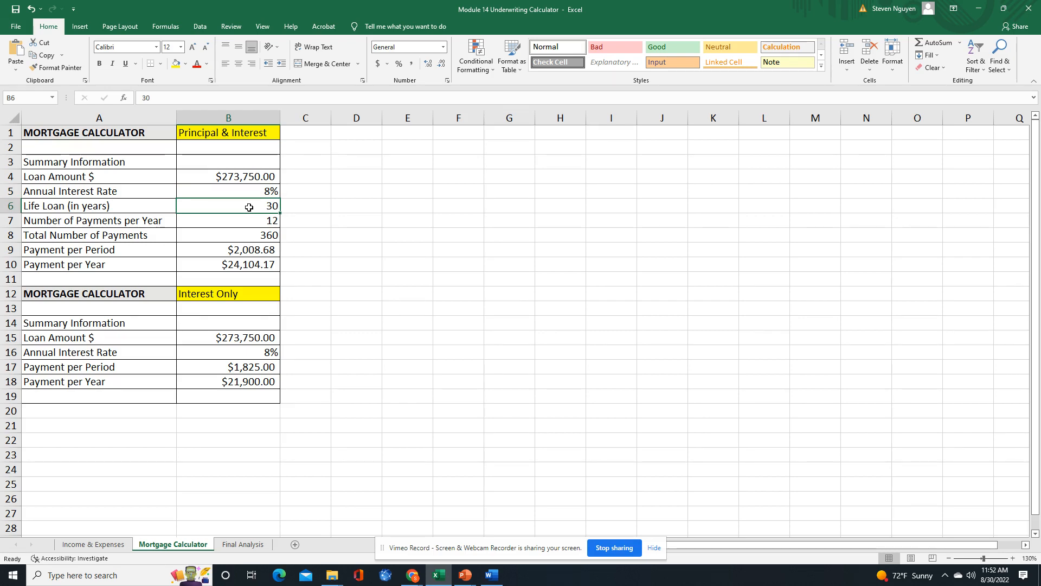
pyautogui.click(260, 222)
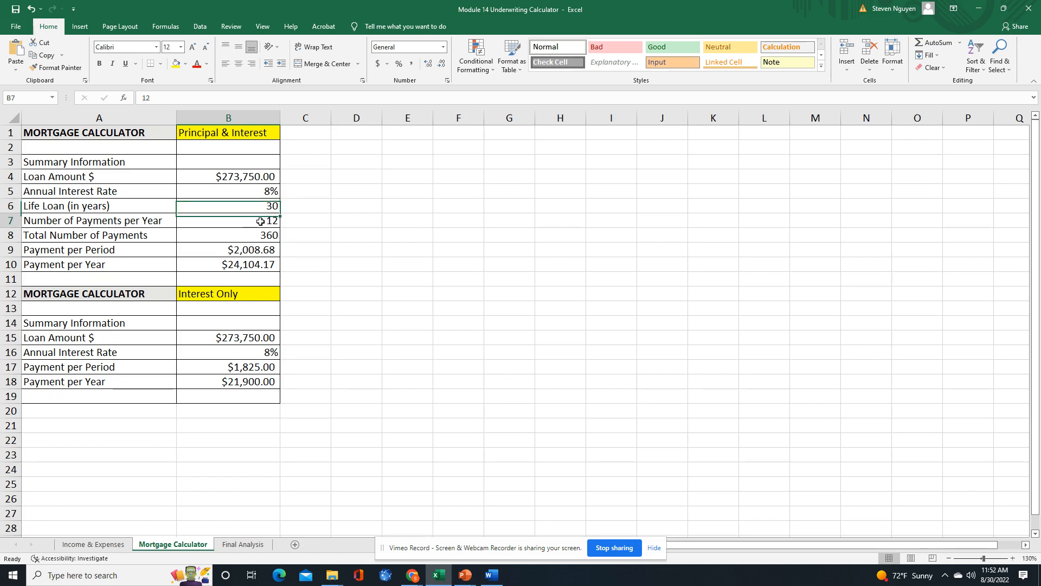
# - Inspect the Principal & Interest formulas for total number of payments and payment per period without changing them
pyautogui.click(272, 236)
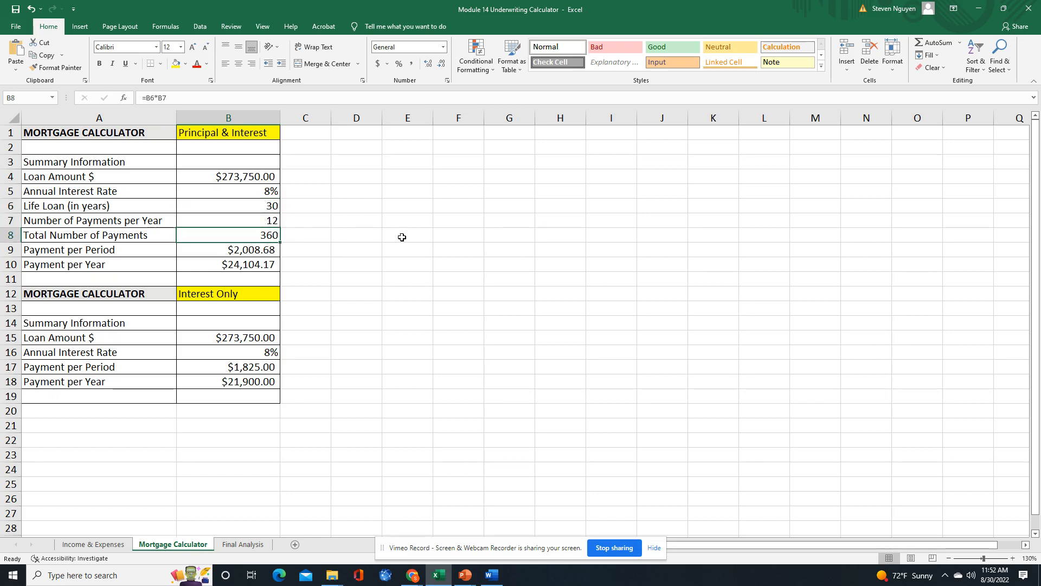
pyautogui.click(232, 103)
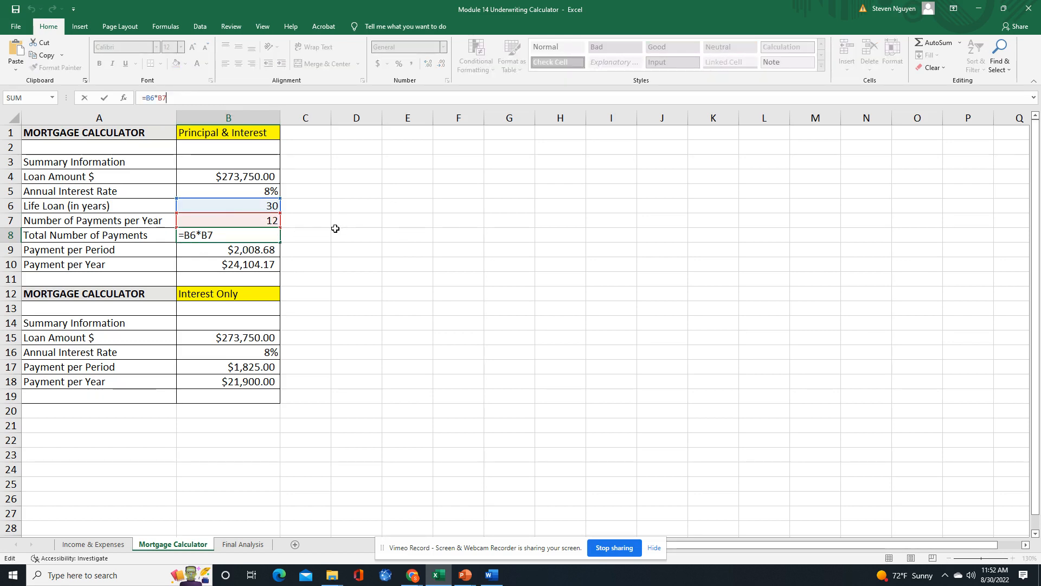
pyautogui.click(220, 236)
pyautogui.press('Return')
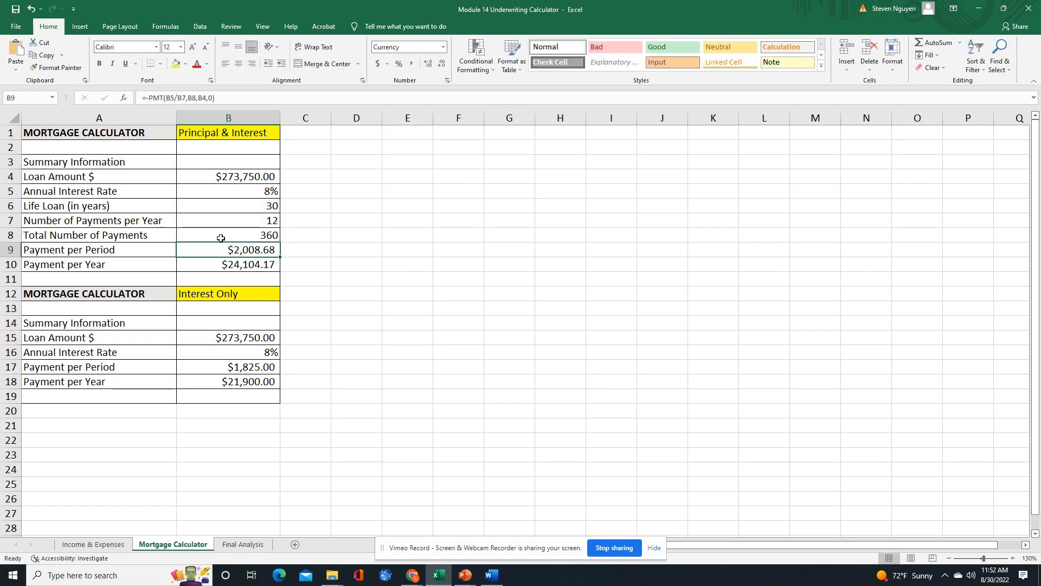
pyautogui.click(230, 99)
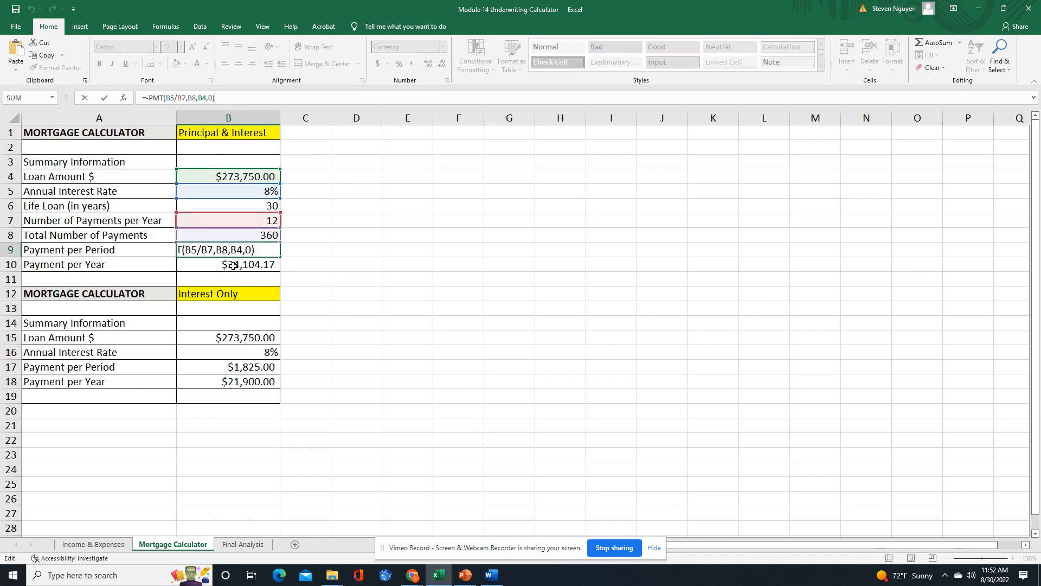
pyautogui.click(212, 223)
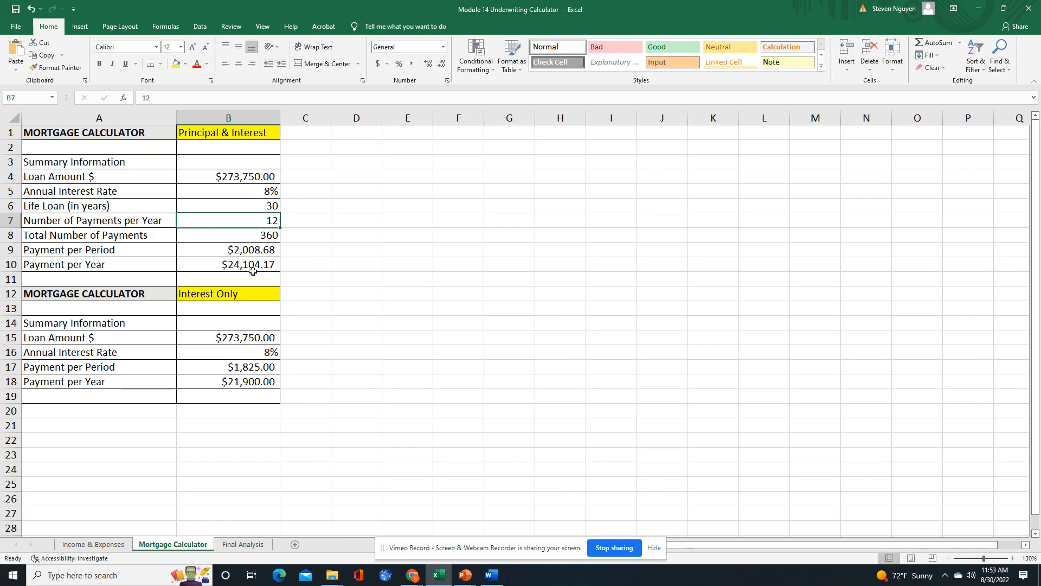
# - Review the Interest Only loan amount and annual interest rate, and inspect the payment per period formula without changing it
pyautogui.click(254, 339)
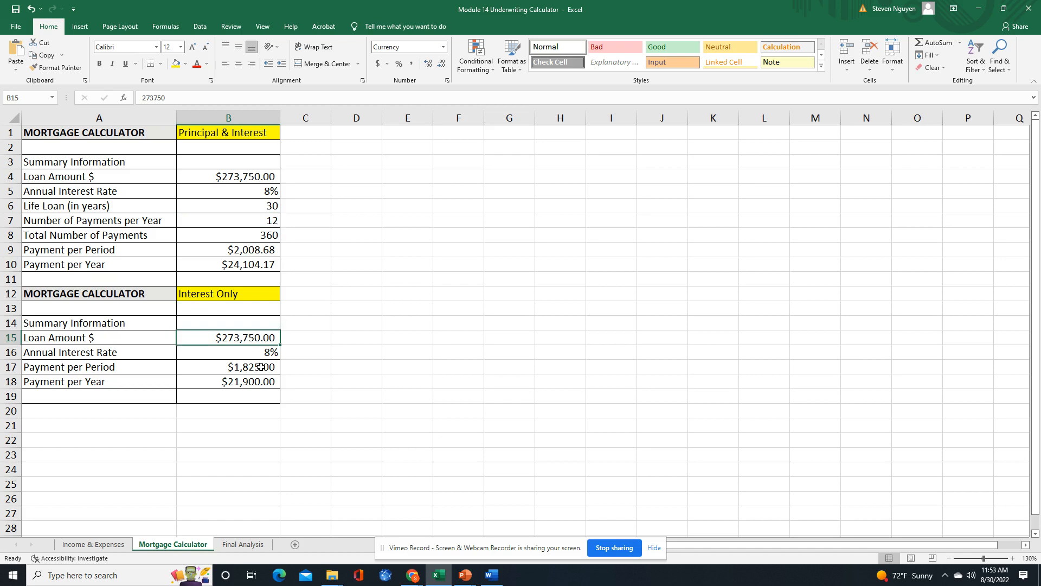
pyautogui.click(263, 354)
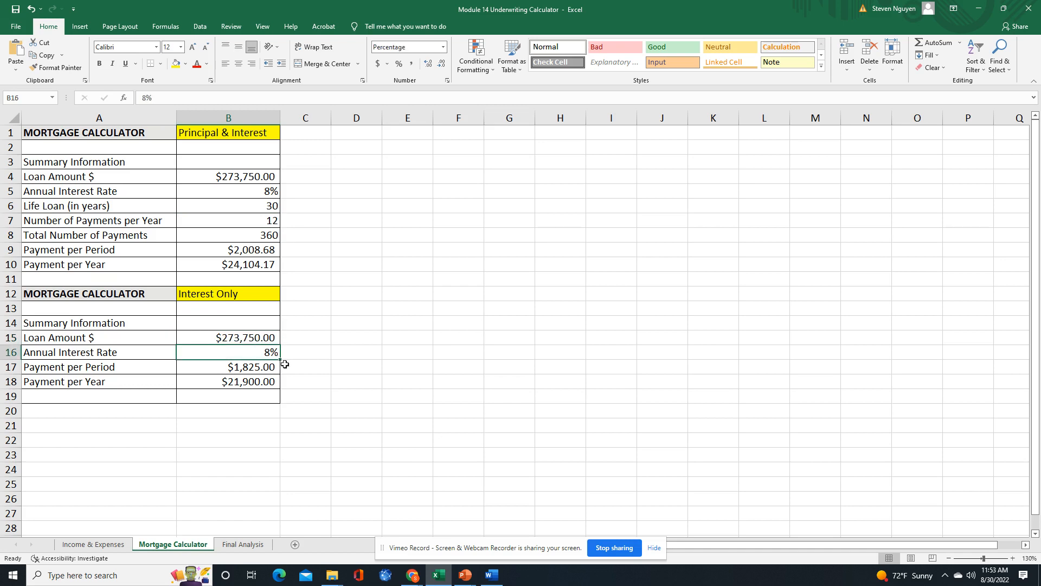
pyautogui.click(256, 367)
pyautogui.click(237, 104)
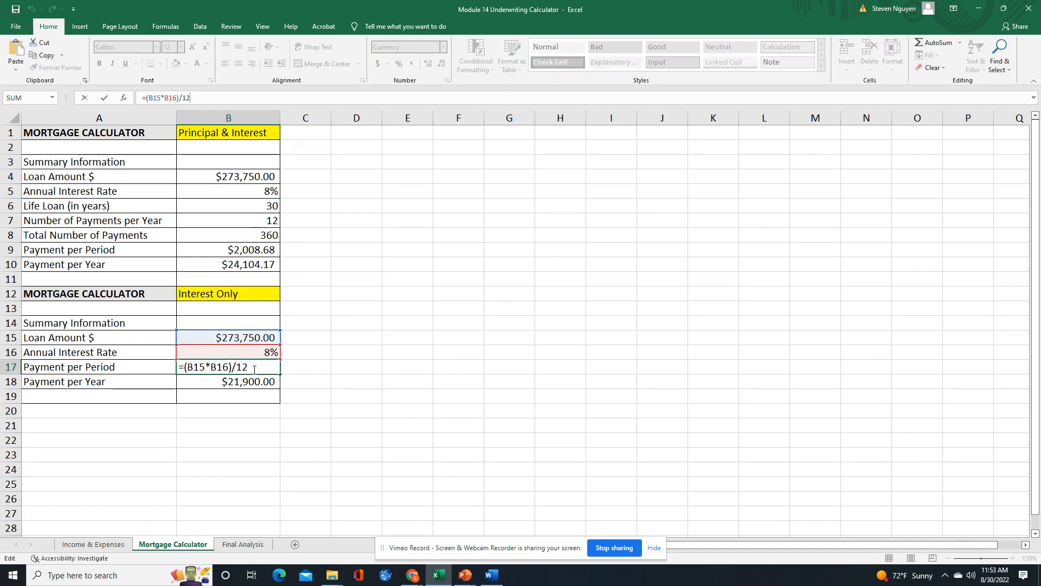
pyautogui.click(353, 366)
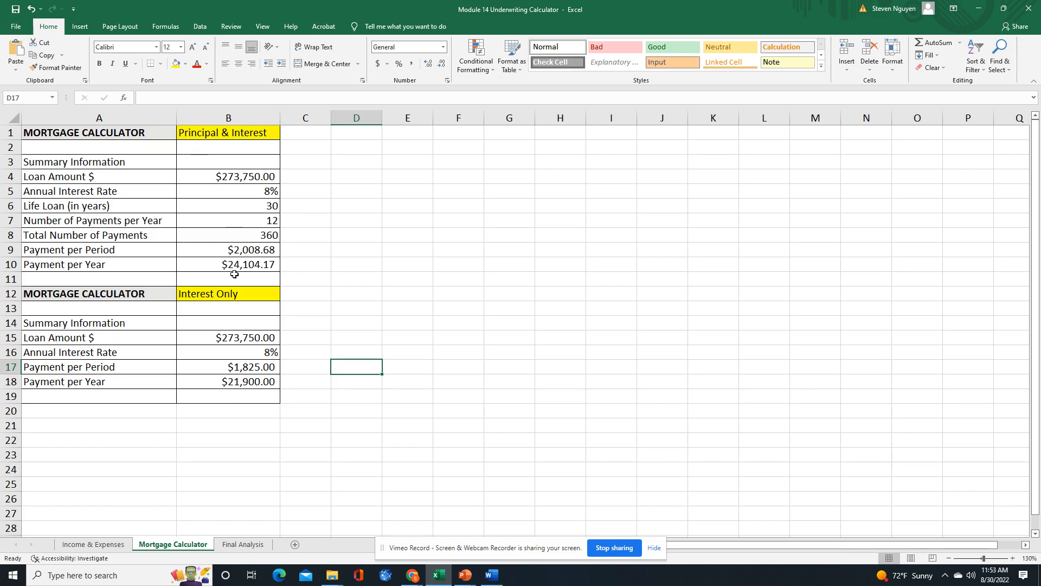
# - Open the Final Analysis sheet and review the Current - Principal & Interest offer price, downpayment percentage and downpayment amount formula
pyautogui.click(232, 544)
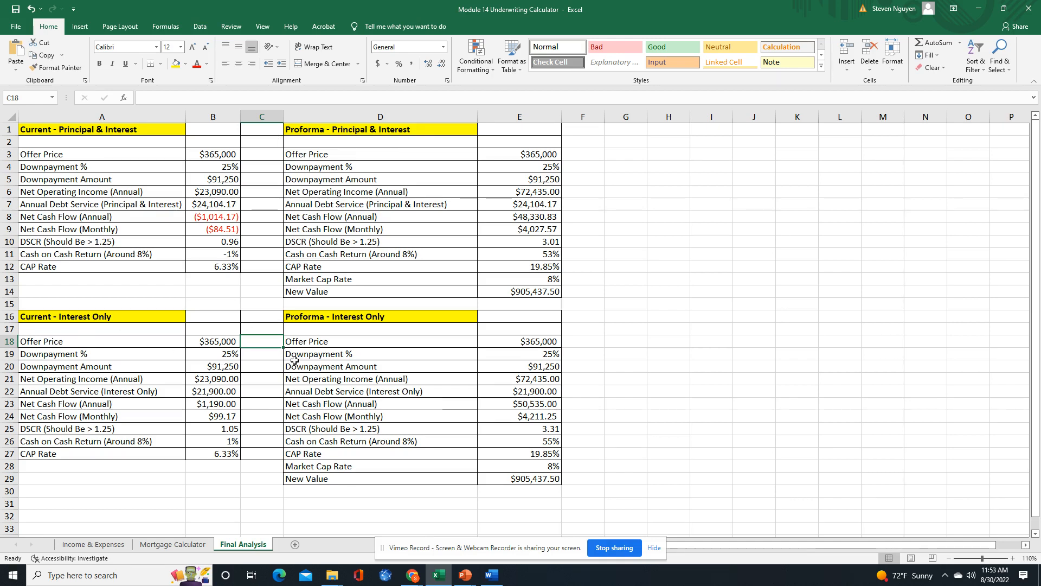
pyautogui.click(217, 154)
pyautogui.click(232, 167)
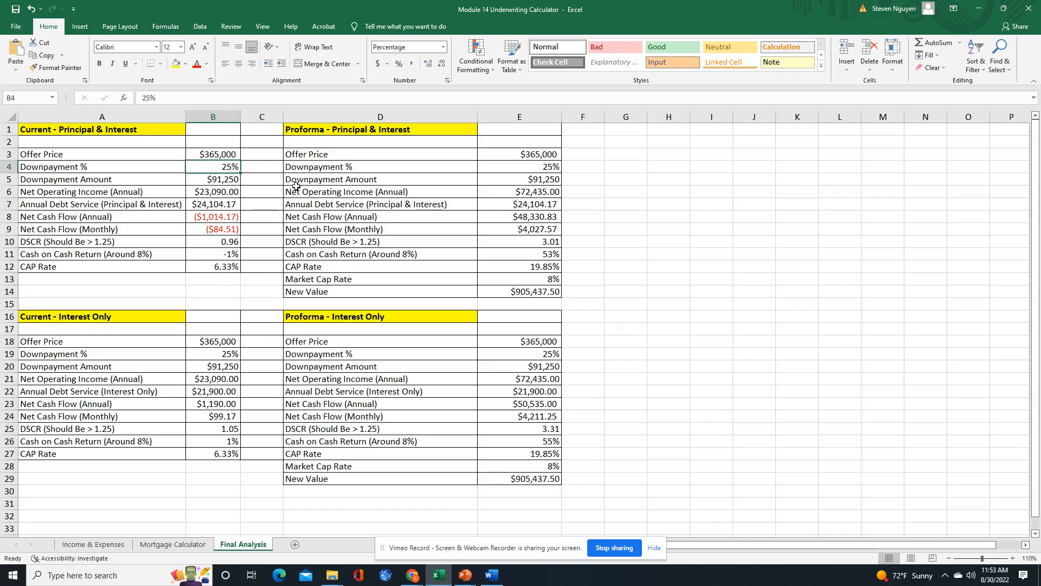
pyautogui.click(222, 184)
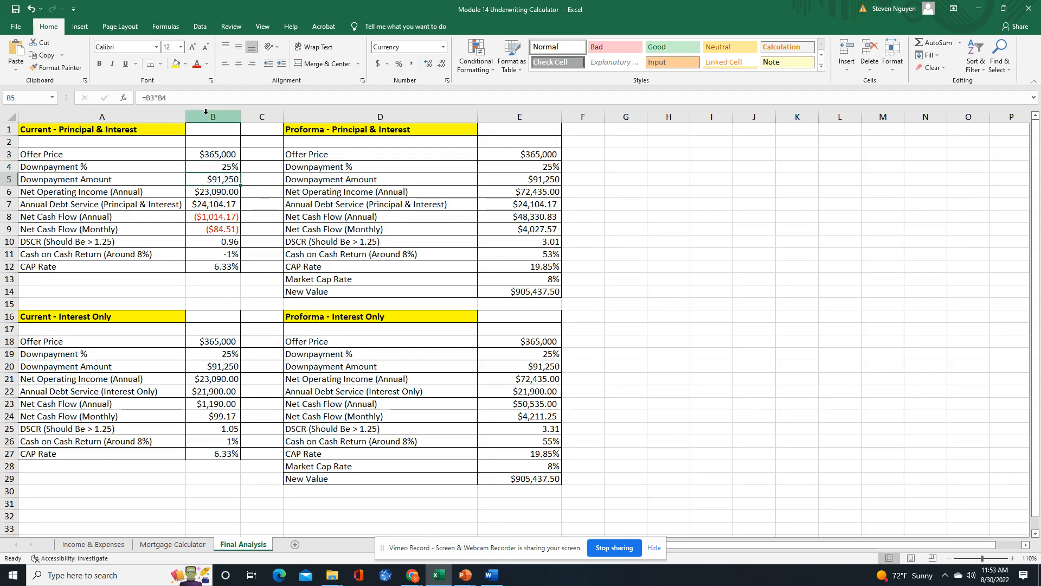
pyautogui.click(206, 99)
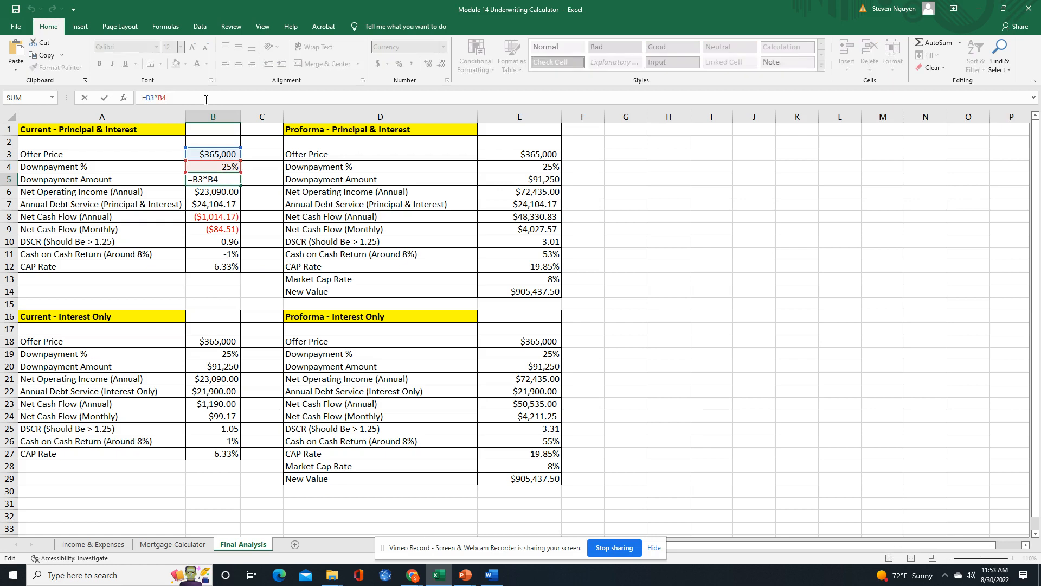
pyautogui.click(259, 193)
# - Trace the current annual net operating income to its source on the Income & Expenses sheet, and return to Final Analysis
pyautogui.click(234, 192)
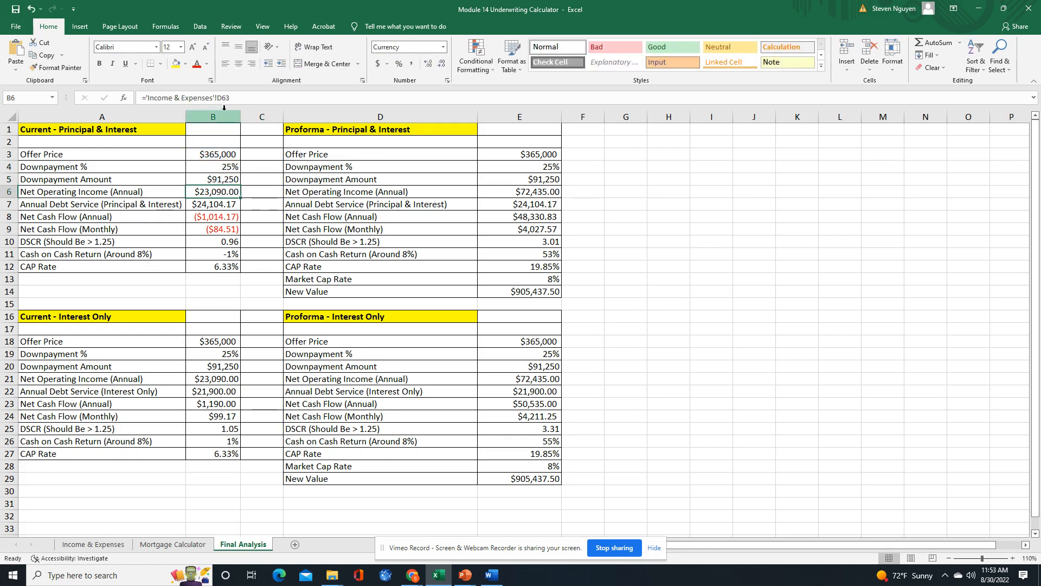
pyautogui.click(122, 544)
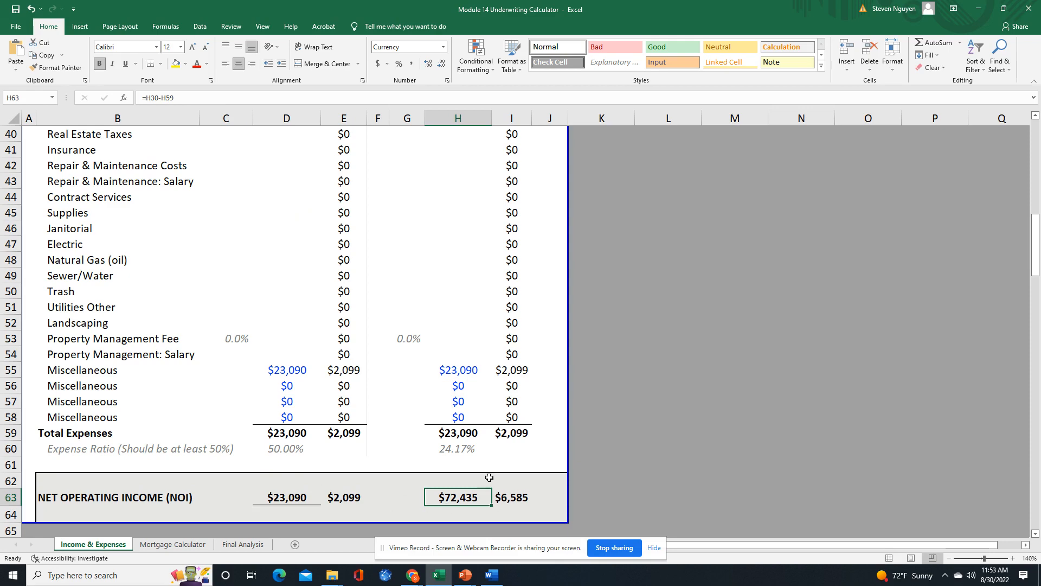
pyautogui.click(251, 545)
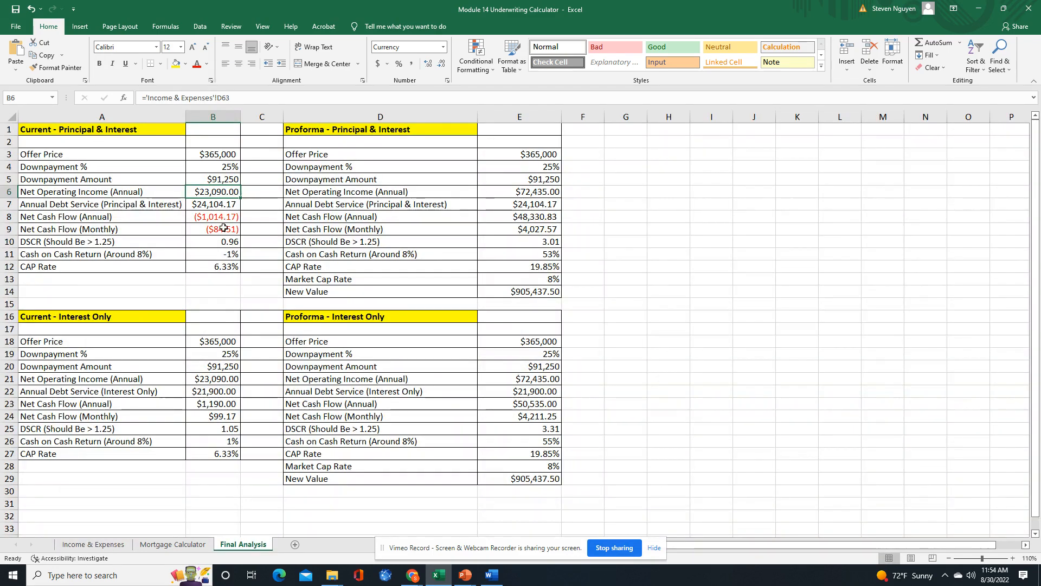
# - Trace the current annual debt service to the Mortgage Calculator sheet, check both payment per year cells, and return to Final Analysis
pyautogui.click(223, 205)
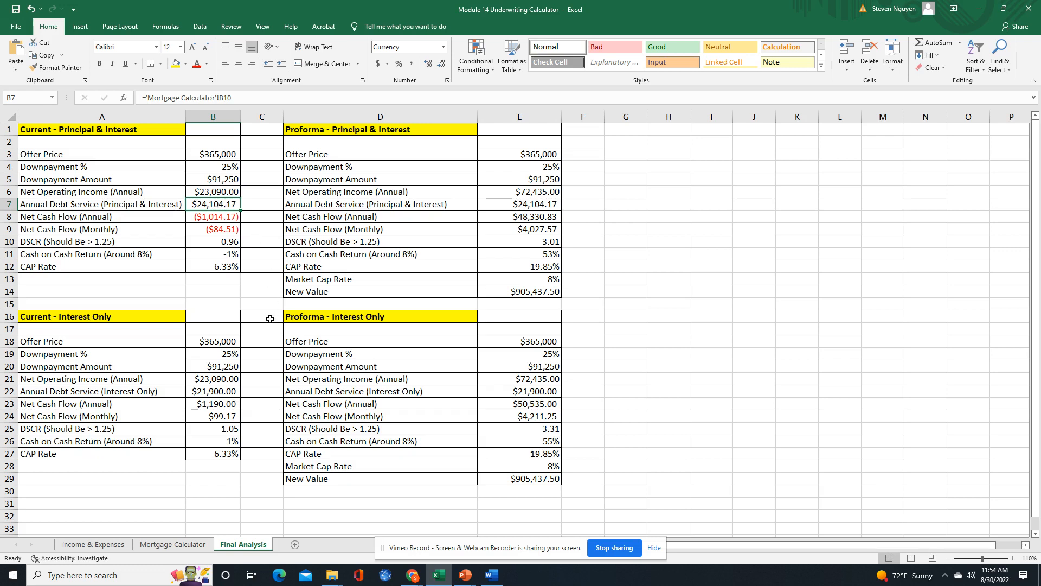
pyautogui.click(172, 543)
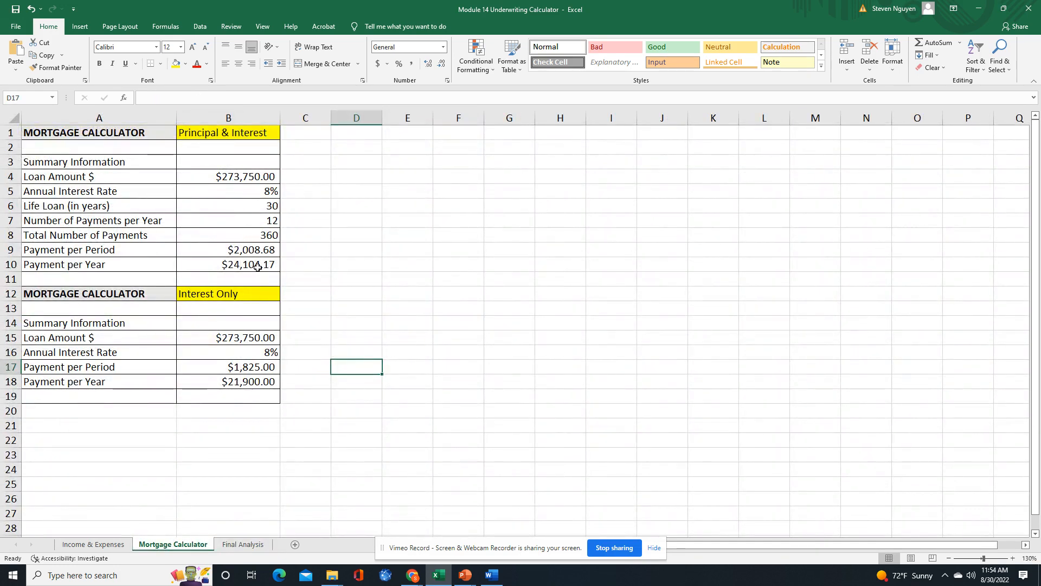
pyautogui.click(234, 264)
pyautogui.click(248, 380)
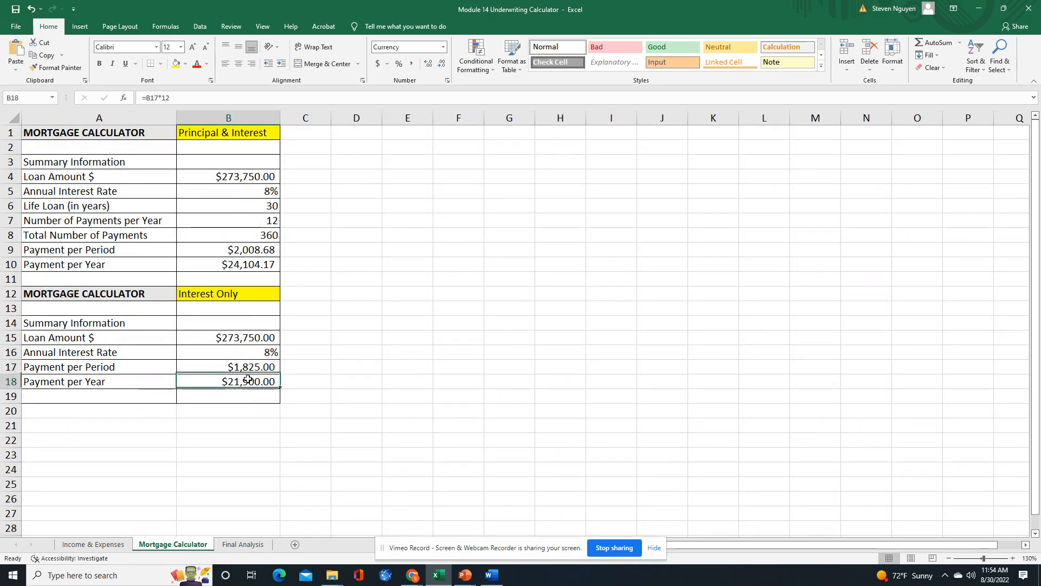
pyautogui.click(242, 544)
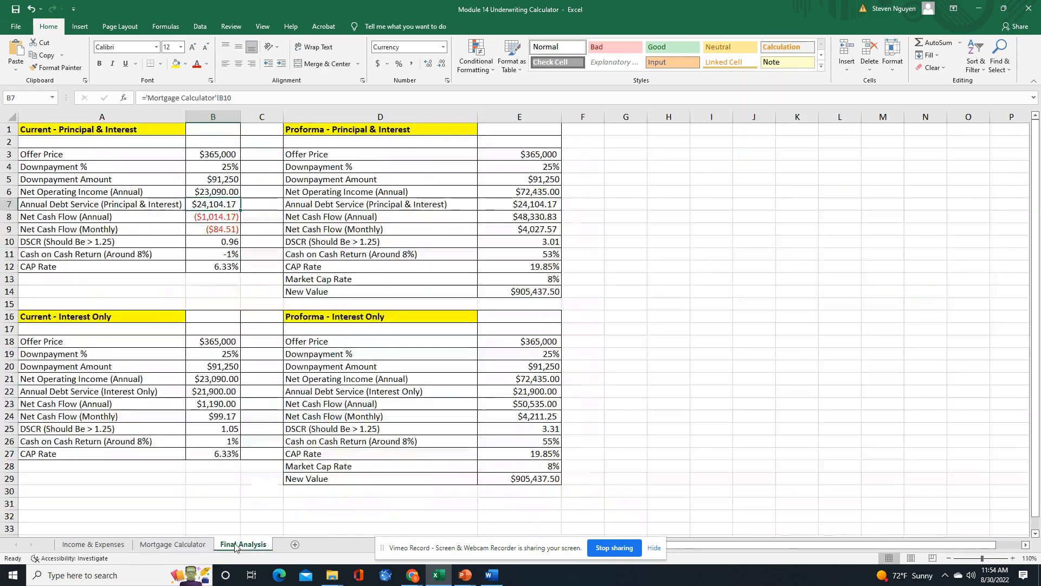
# - Inspect the annual and monthly net cash flow formulas in the Current - Principal & Interest section without changing them
pyautogui.click(221, 217)
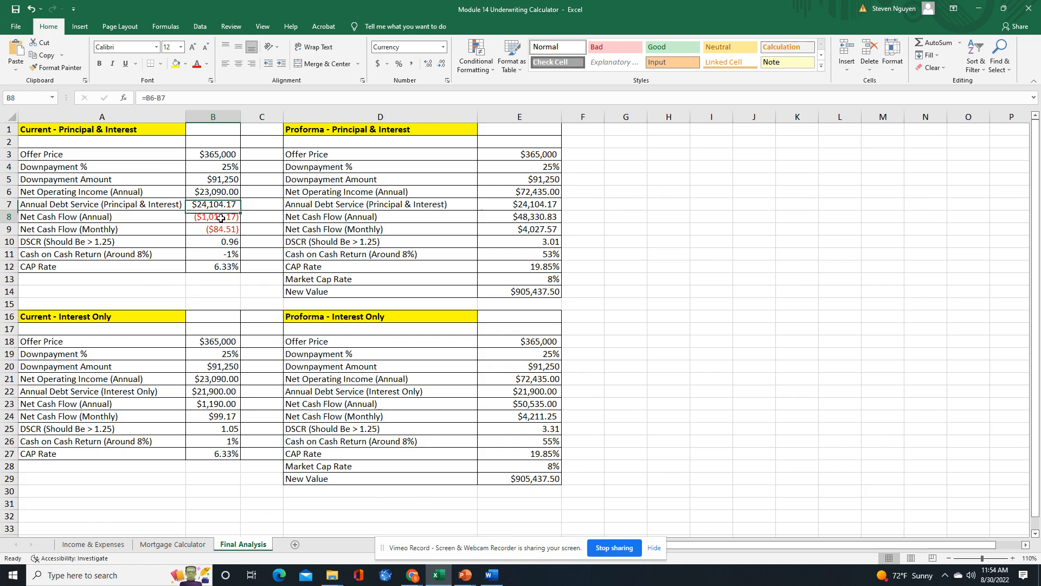
pyautogui.click(205, 102)
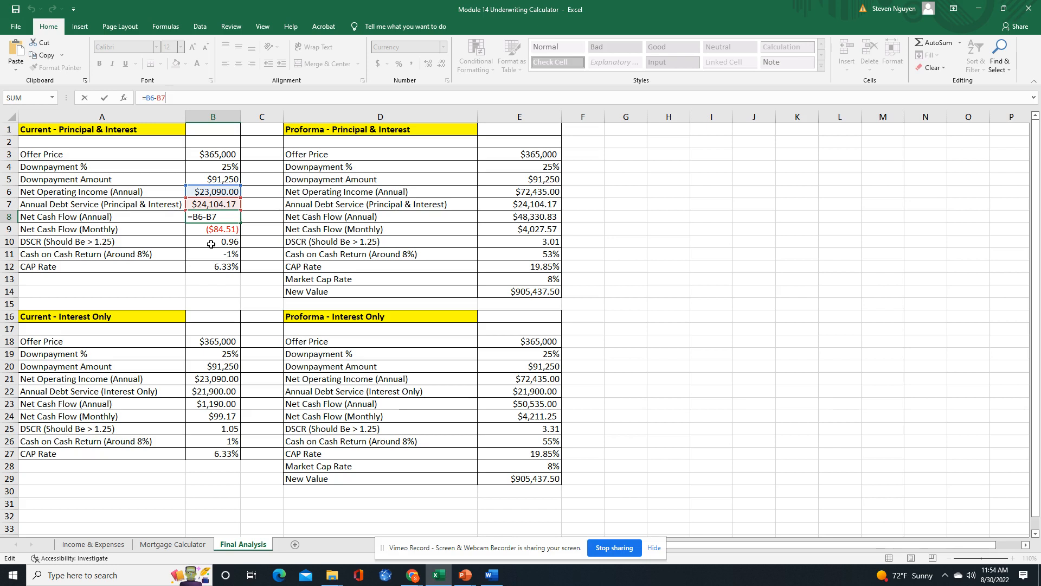
pyautogui.press('Return')
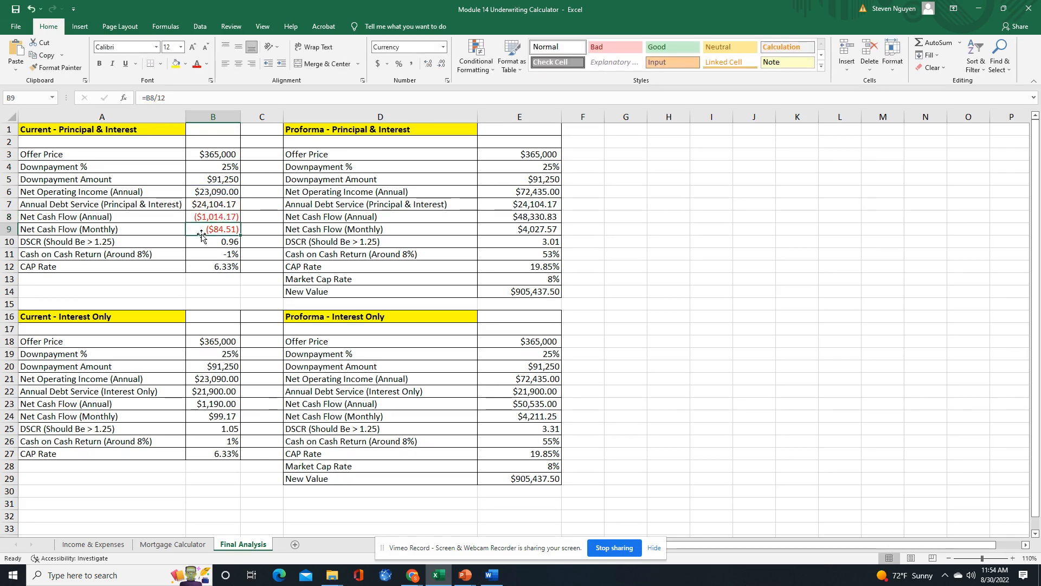
# - Inspect the DSCR formula and its target label in the Current - Principal & Interest section without changing them
pyautogui.click(202, 242)
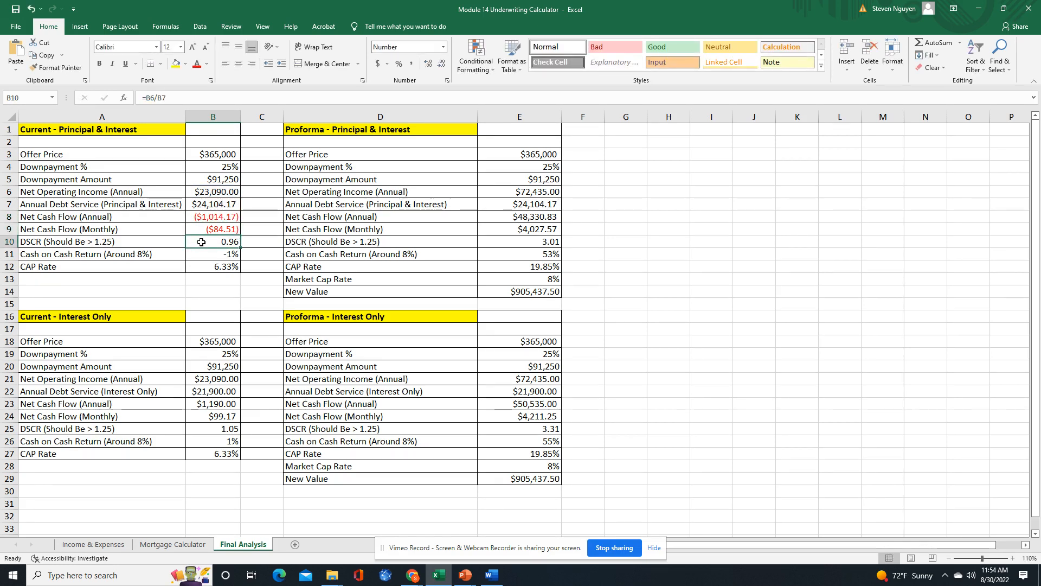
pyautogui.click(214, 101)
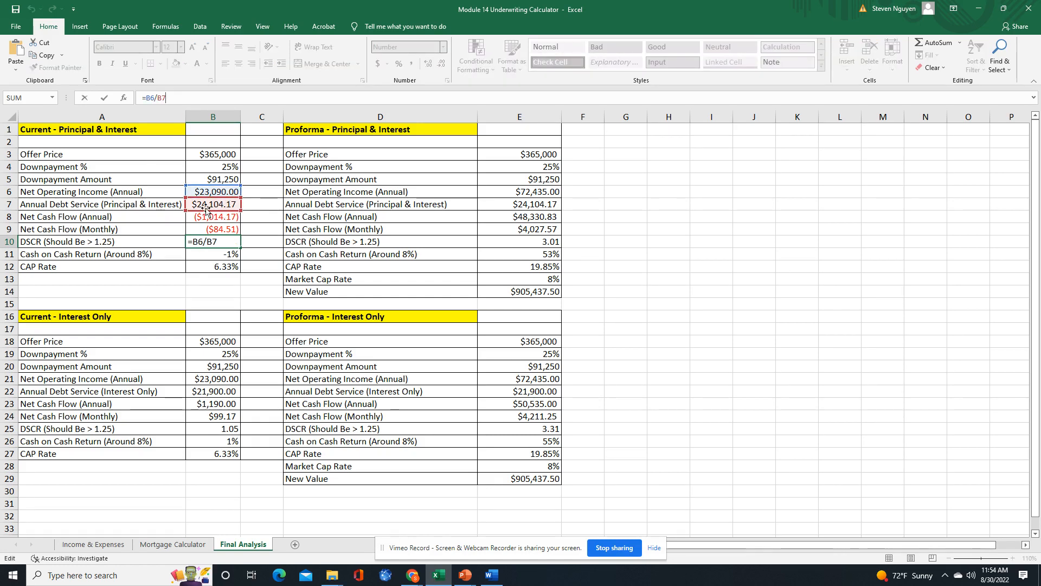
pyautogui.click(77, 244)
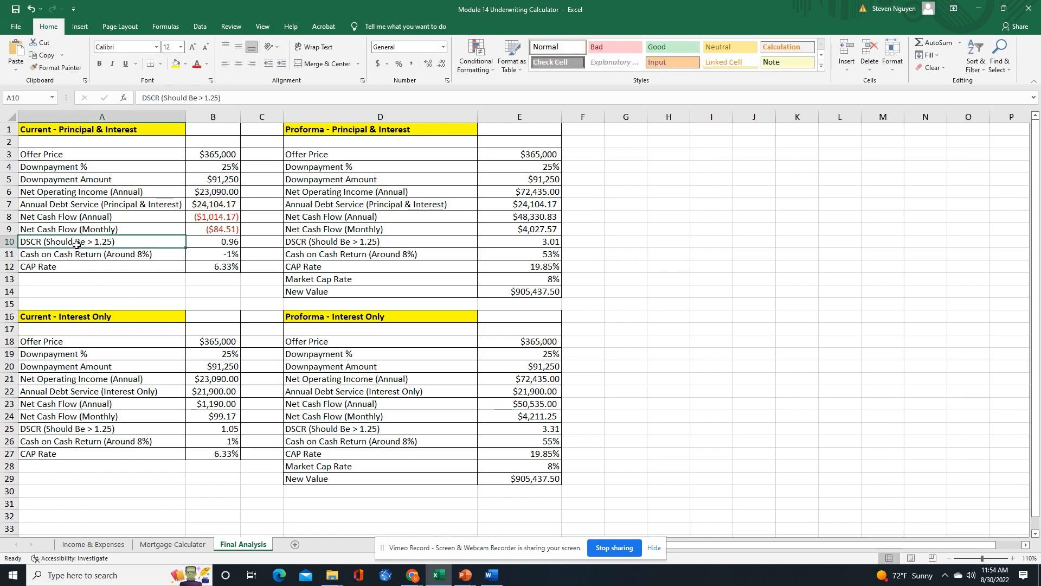
# - Review the cash on cash return and CAP rate formulas in the Current - Principal & Interest section
pyautogui.click(232, 255)
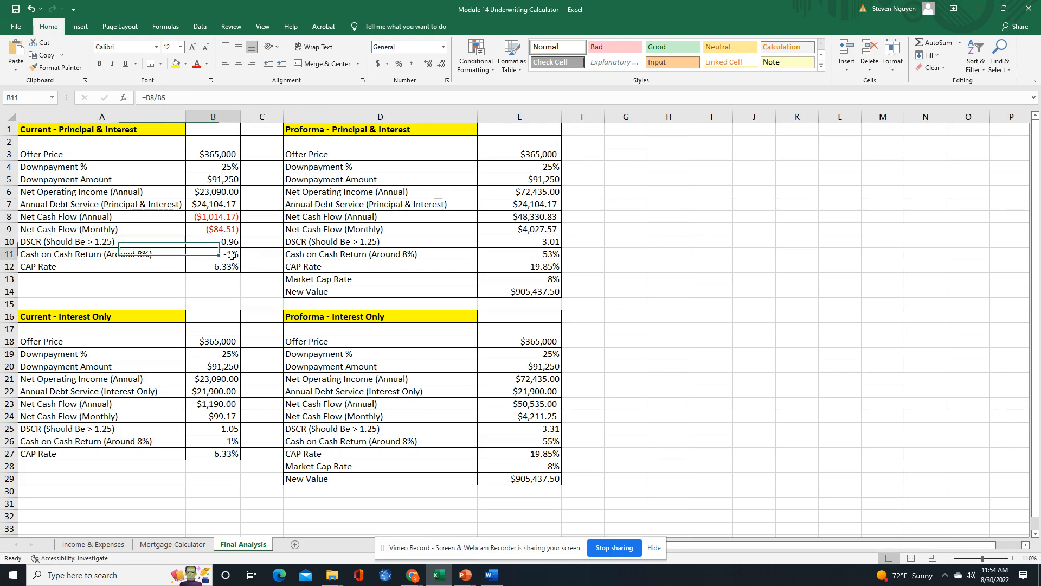
pyautogui.click(263, 254)
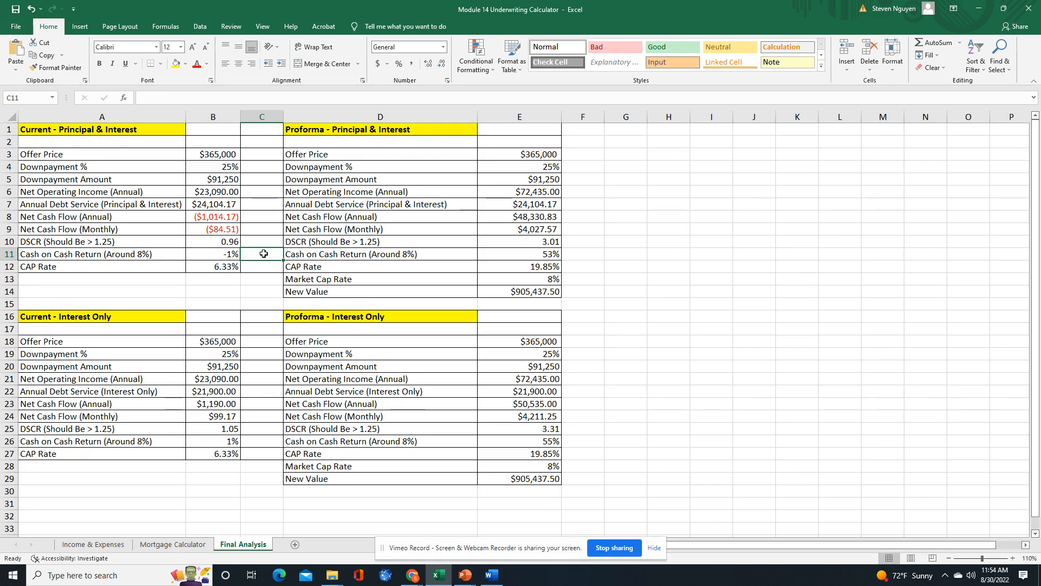
pyautogui.click(234, 268)
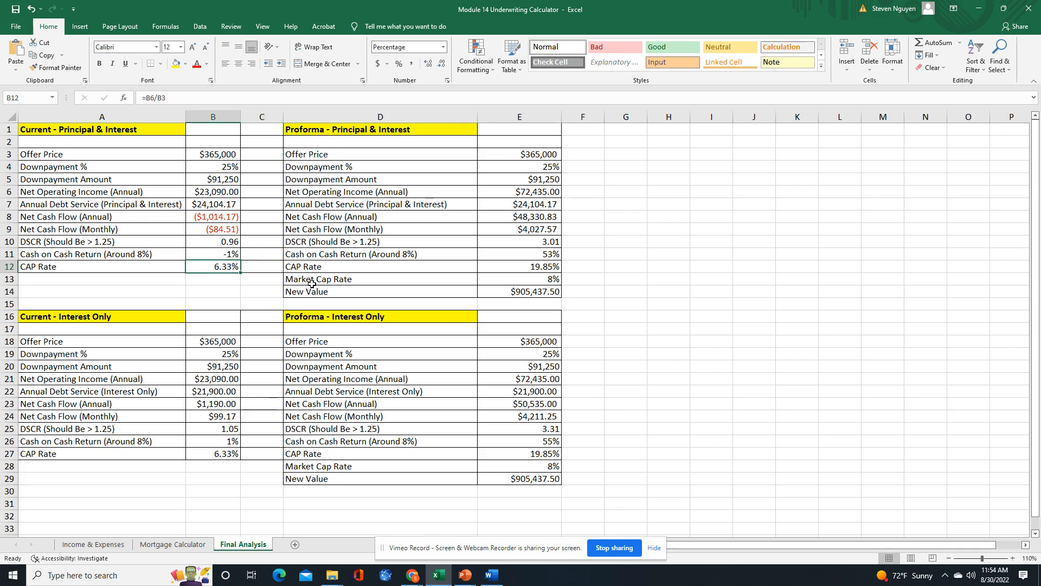
# - Review the Proforma - Principal & Interest figures from offer price and downpayment through net cash flow, DSCR, cash on cash return and CAP rate
pyautogui.click(553, 157)
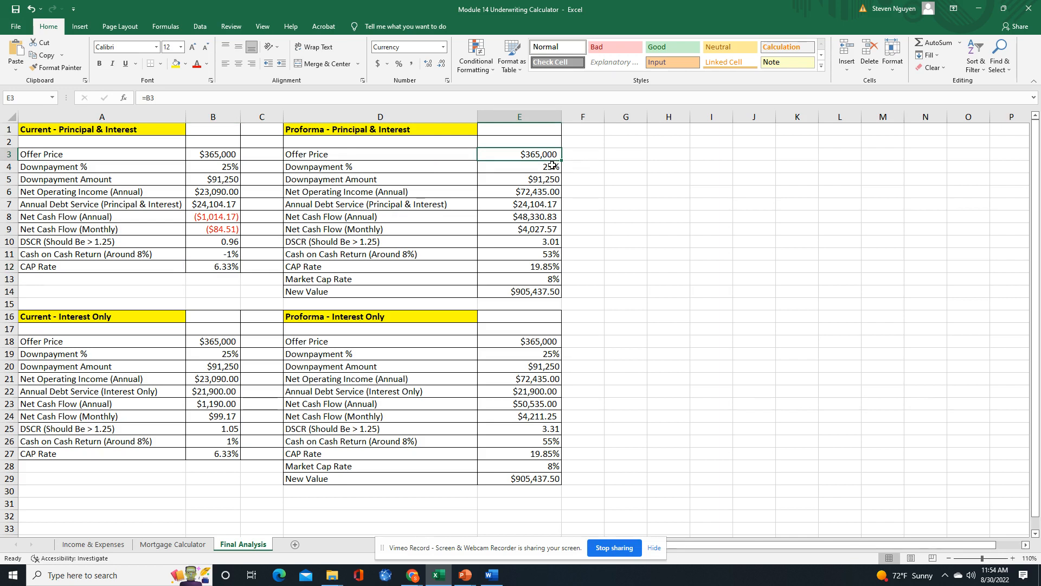
pyautogui.click(552, 164)
pyautogui.click(520, 240)
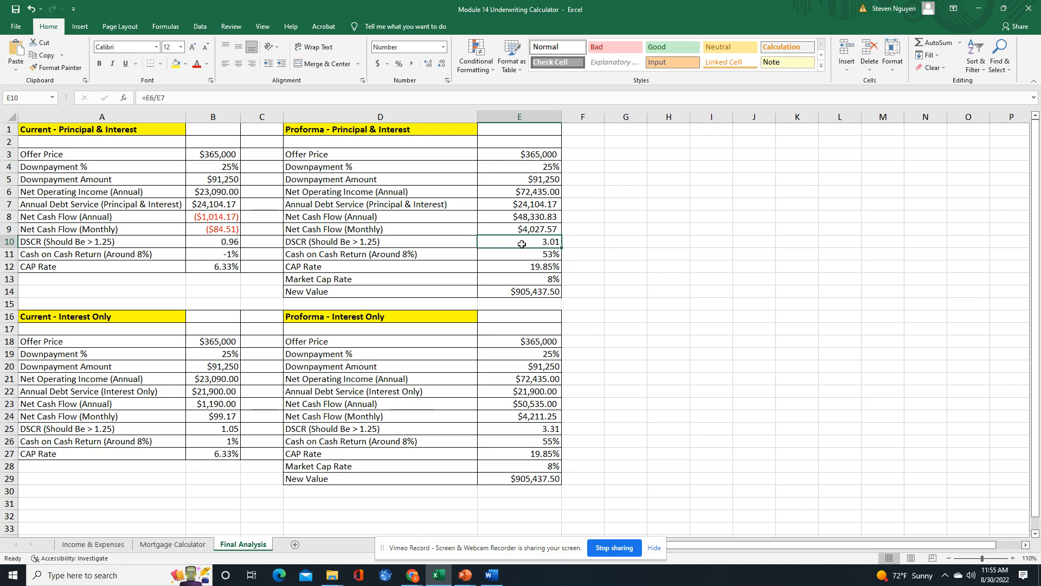
pyautogui.click(542, 216)
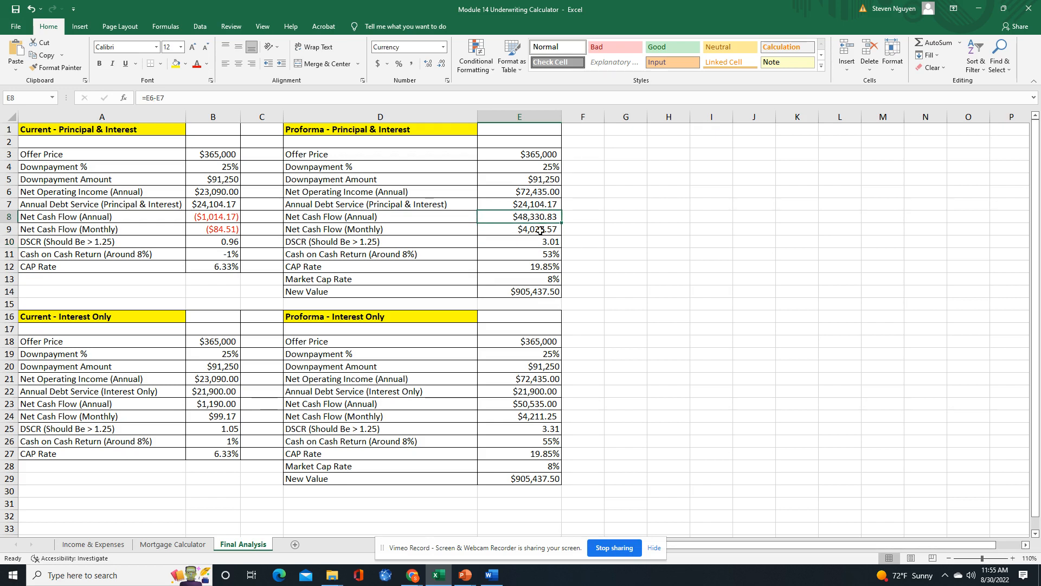
pyautogui.click(556, 242)
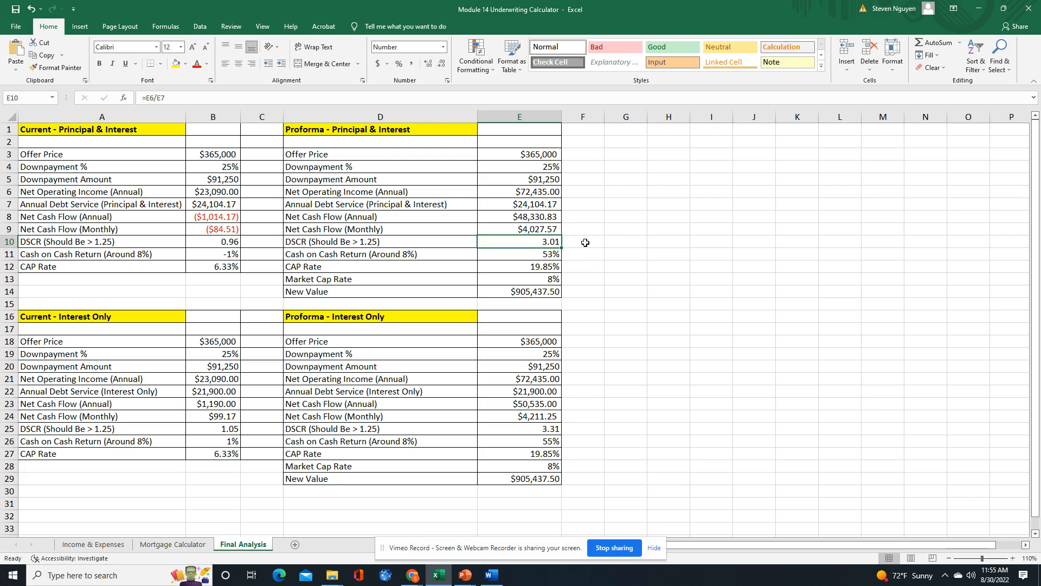
pyautogui.click(546, 258)
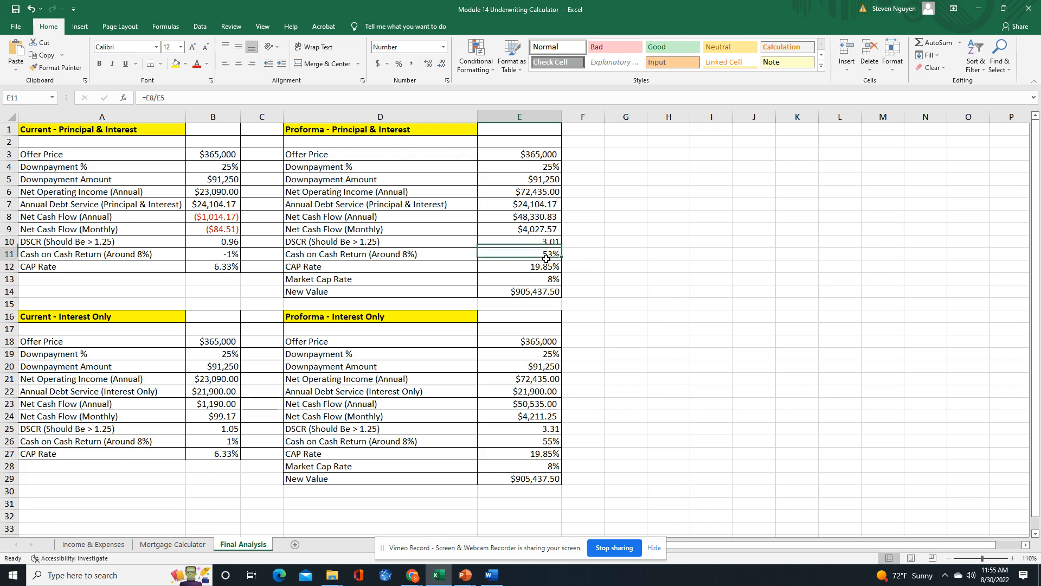
pyautogui.click(523, 263)
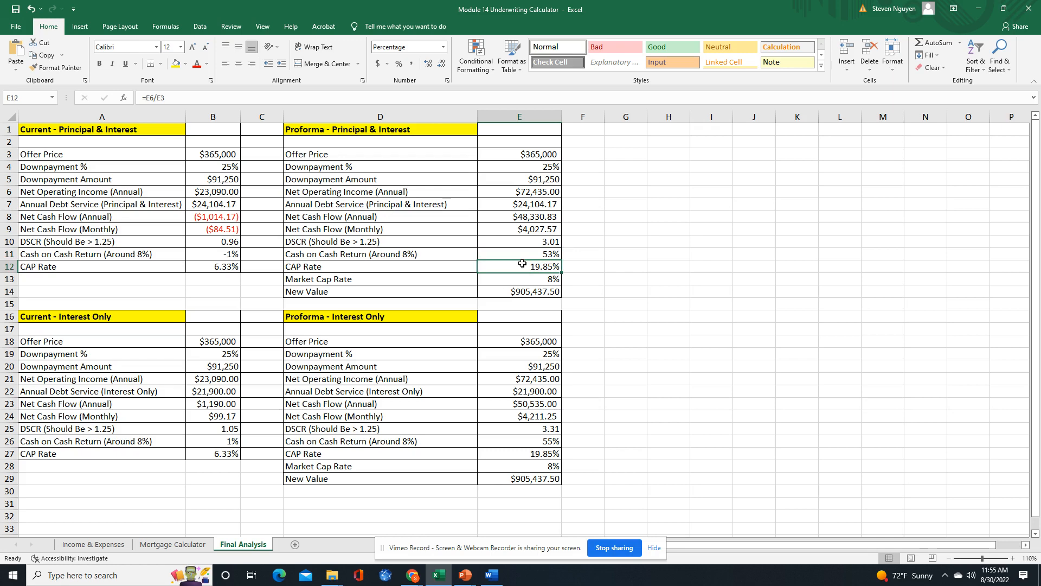
# - Review the proforma market cap rate and inspect the new value formula in the Principal & Interest section without changing it
pyautogui.click(523, 282)
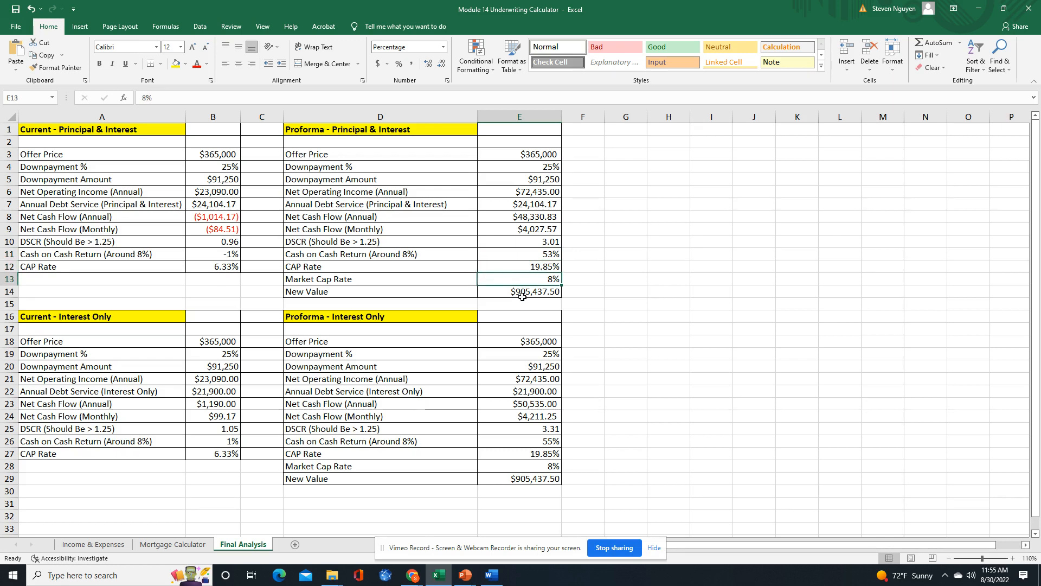
pyautogui.click(522, 292)
pyautogui.click(341, 102)
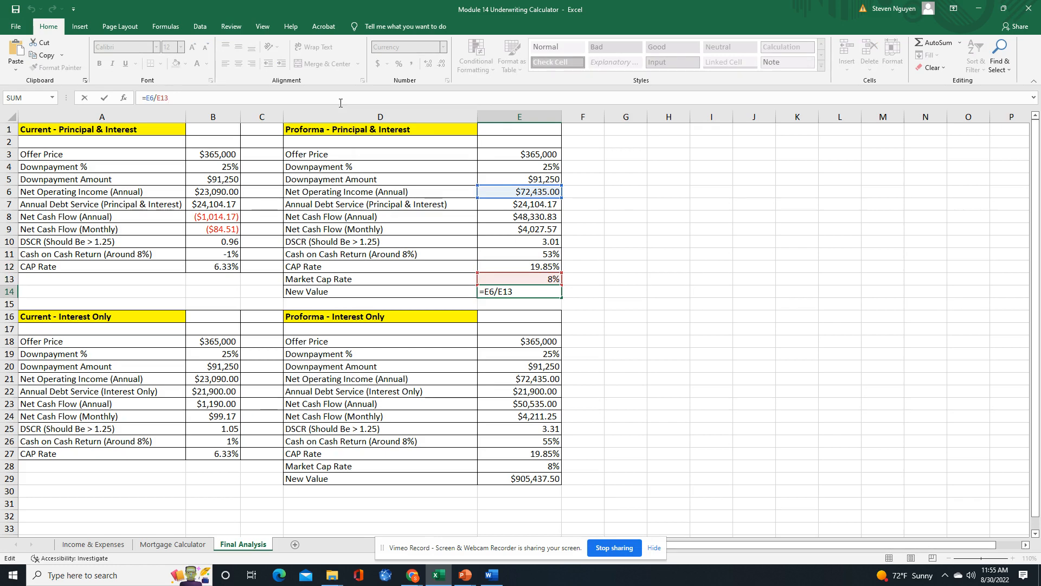
pyautogui.click(645, 258)
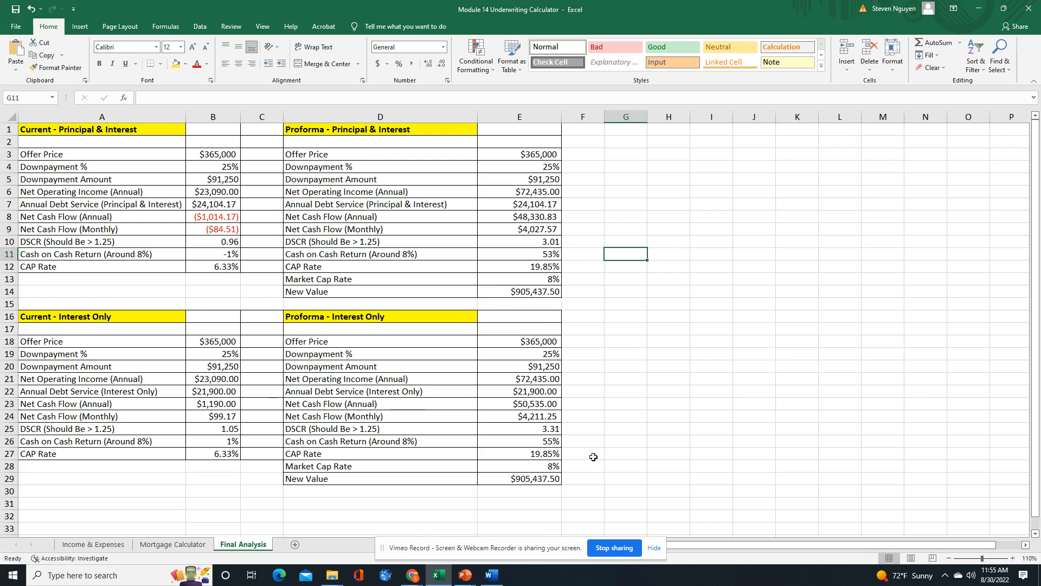
# - Compare the cash on cash return and CAP rate between the current and proforma Principal & Interest sections
pyautogui.click(427, 254)
pyautogui.click(527, 252)
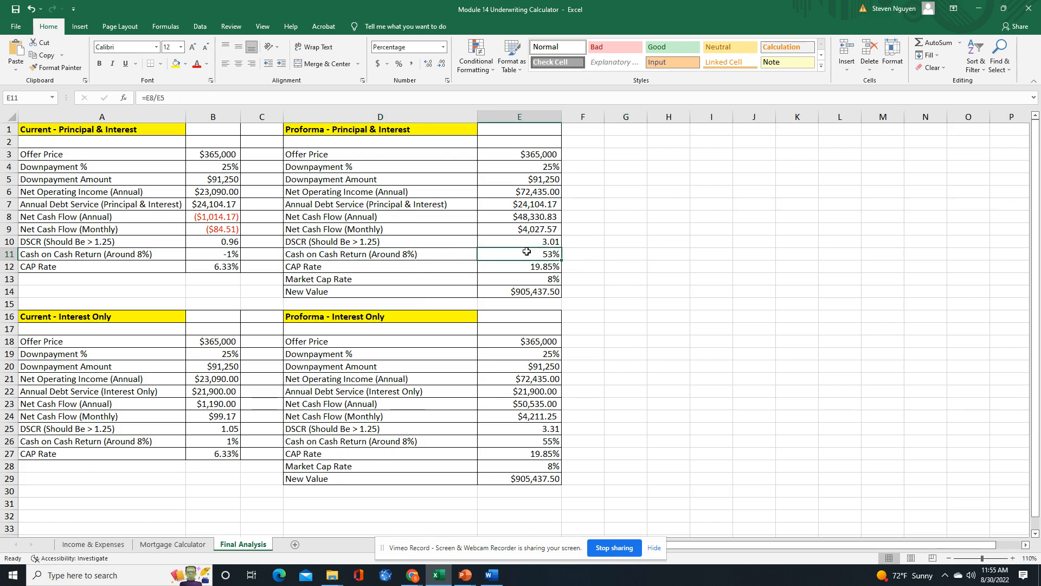
pyautogui.click(223, 250)
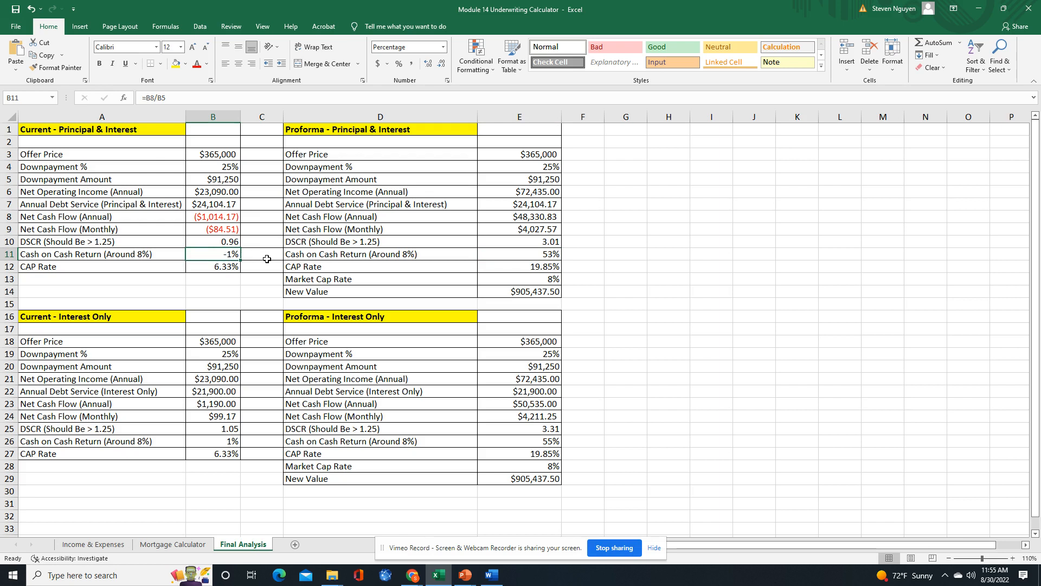
pyautogui.click(233, 271)
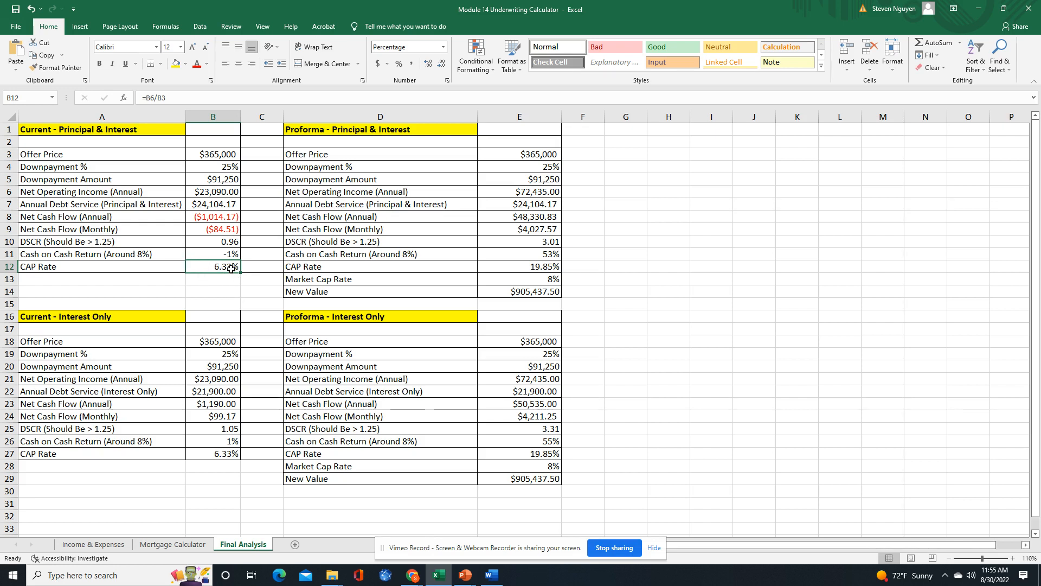
pyautogui.click(551, 275)
pyautogui.click(553, 266)
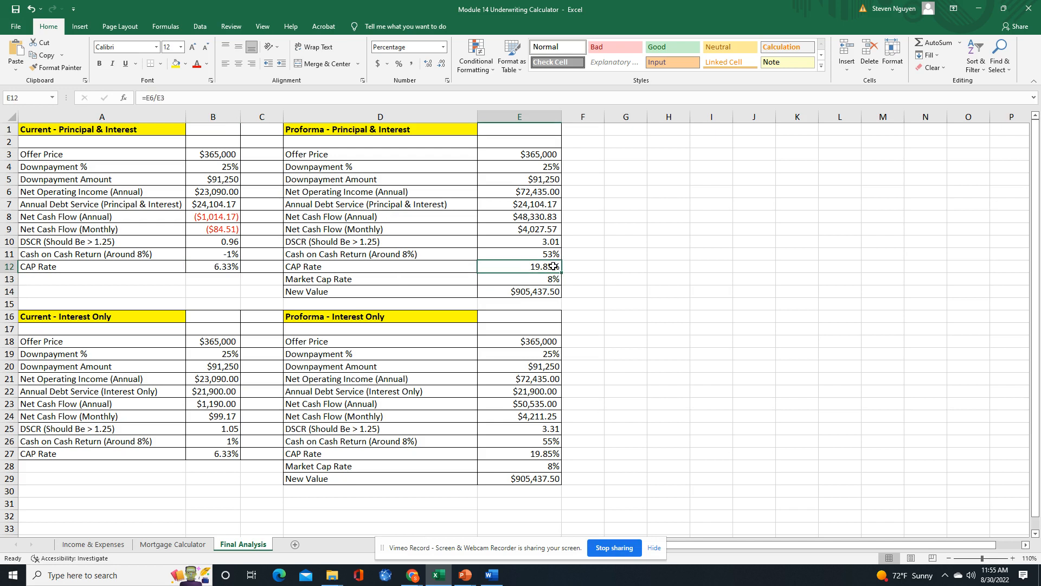